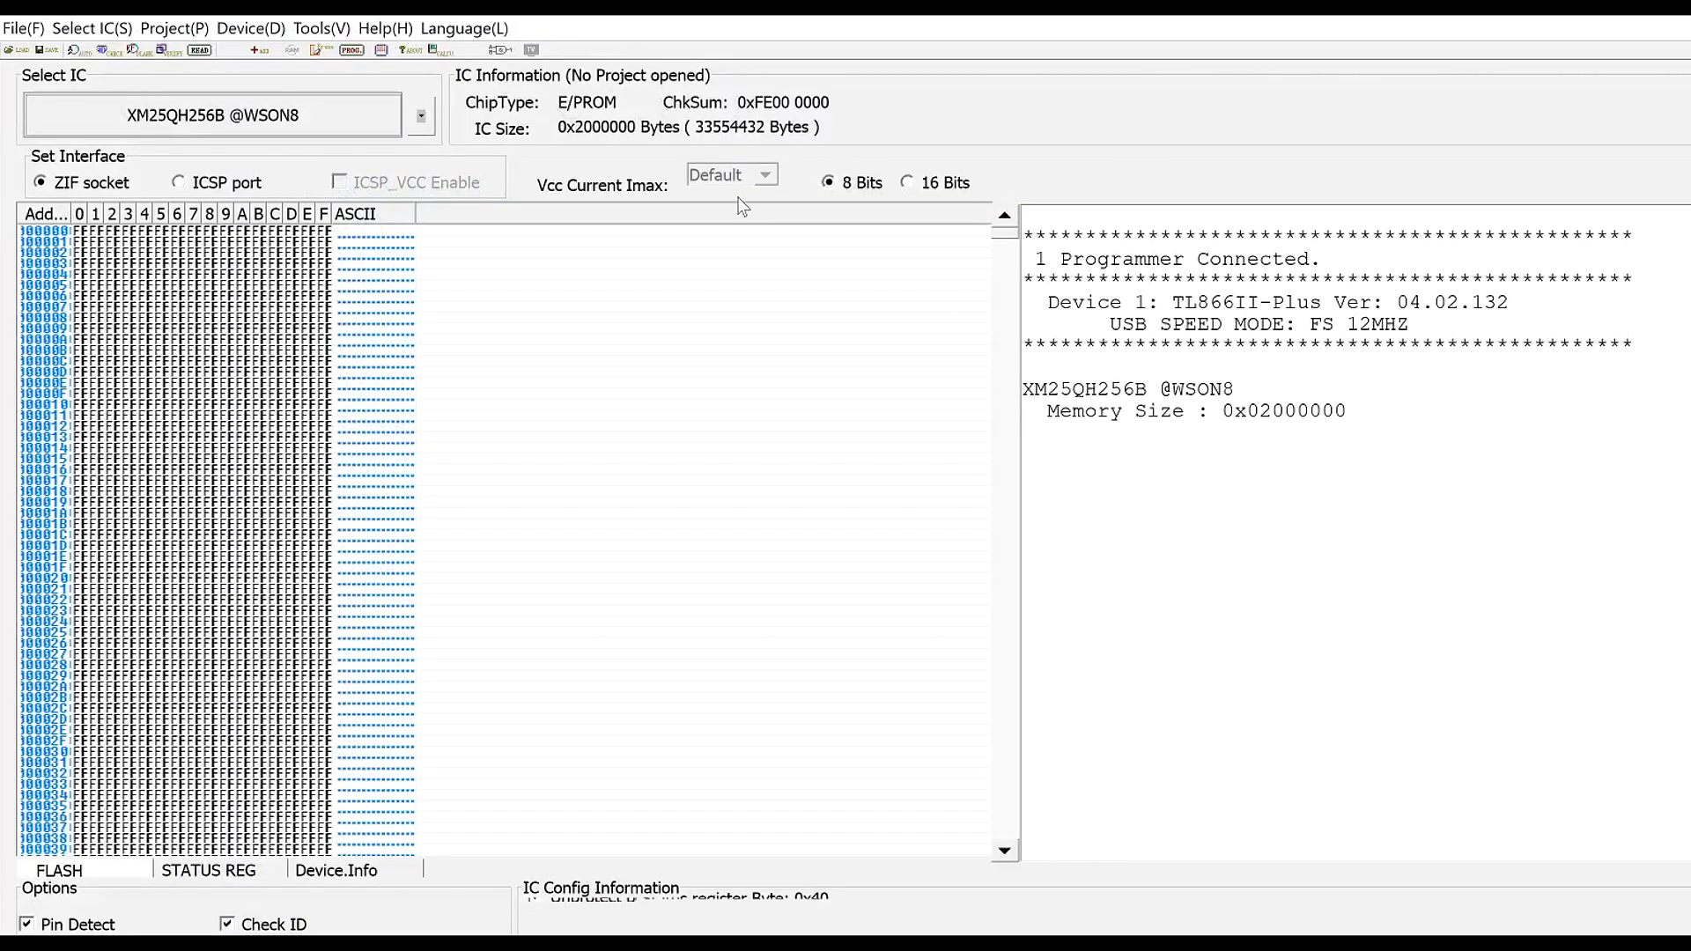
left_click(92, 28)
left_click(208, 89)
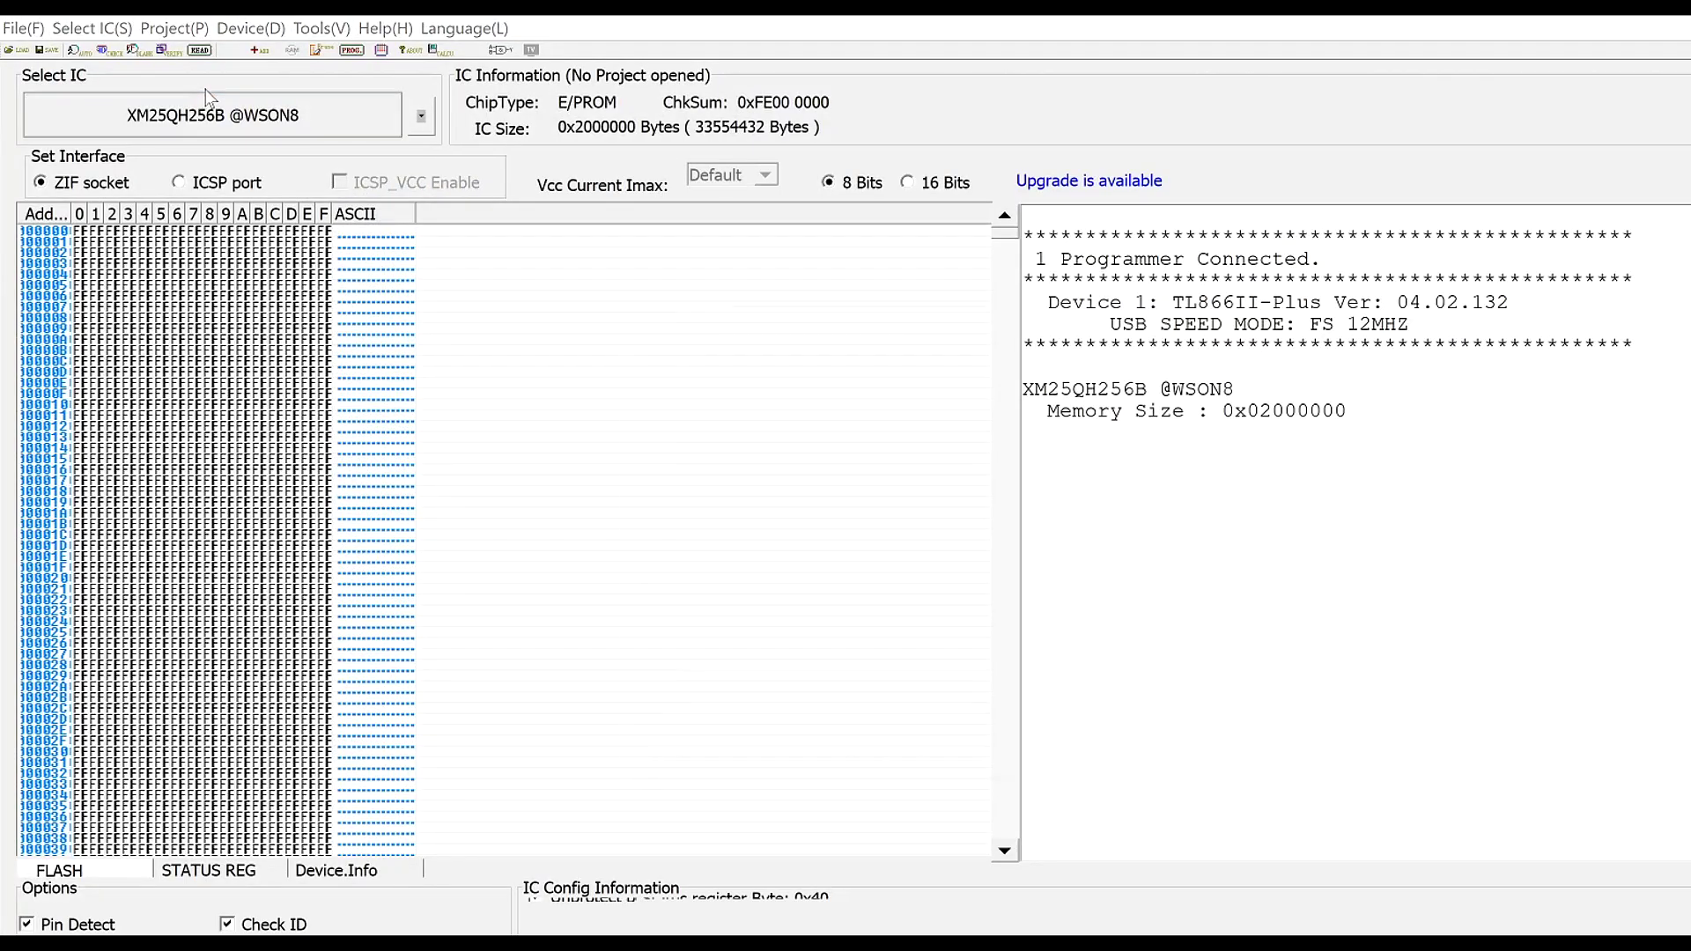
left_click(730, 761)
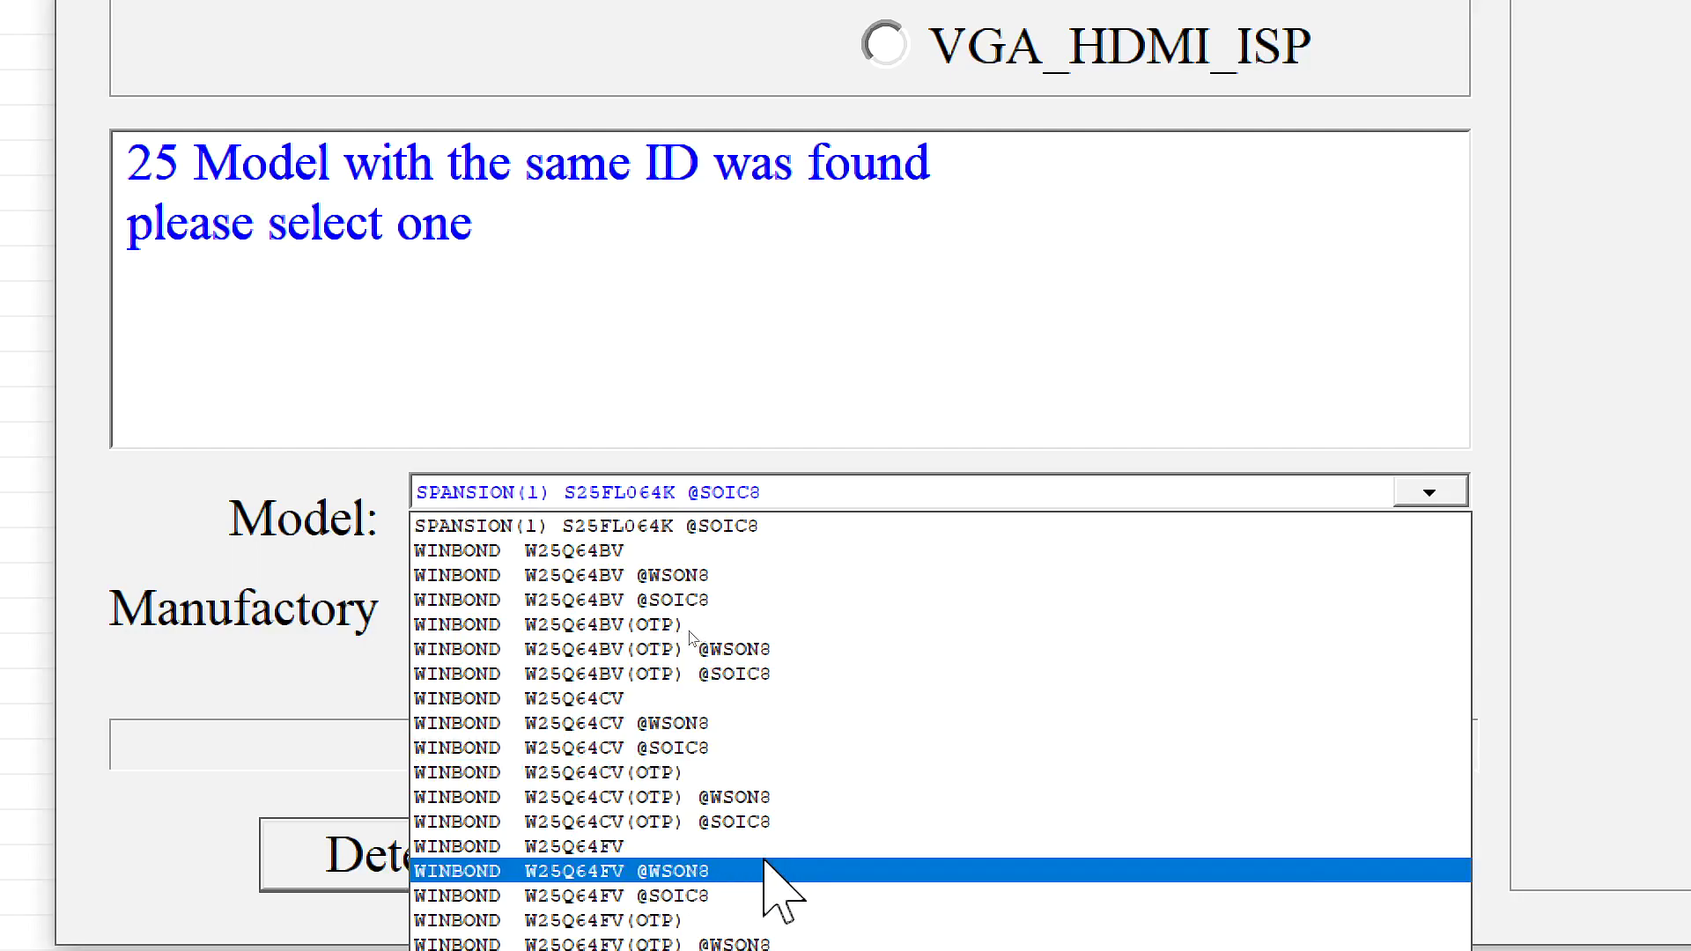
left_click(769, 869)
left_click(728, 668)
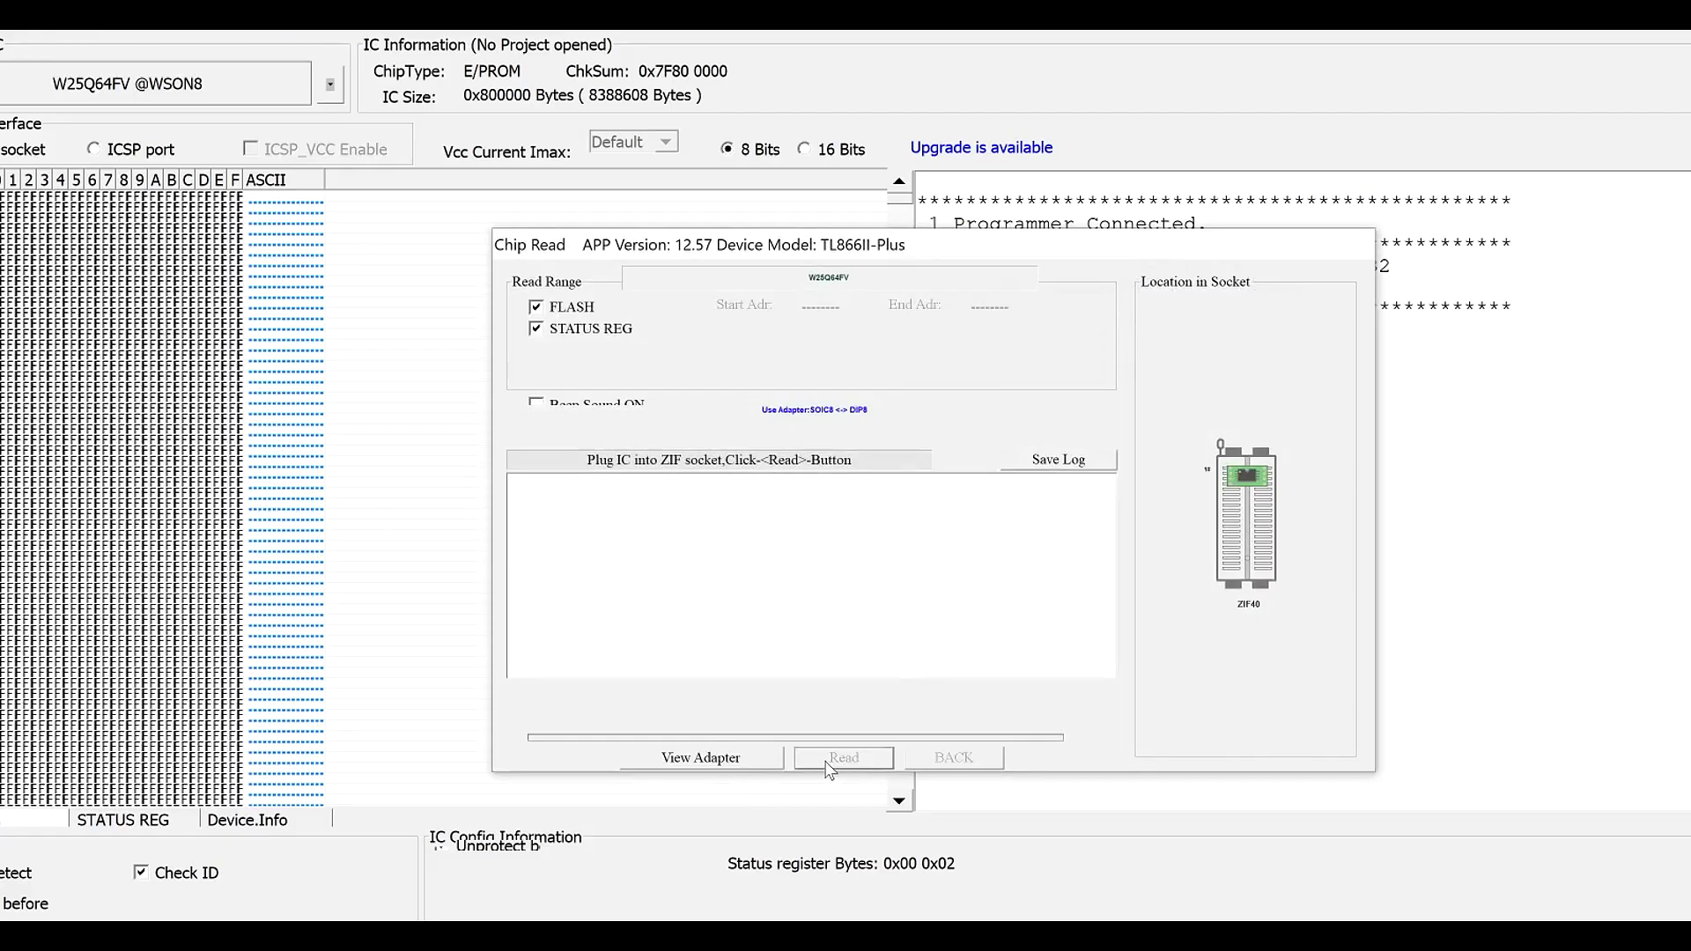
Step: Read the W25Q64FV flash into the buffer, giving checksum 0x4D39 62AA
left_click(829, 760)
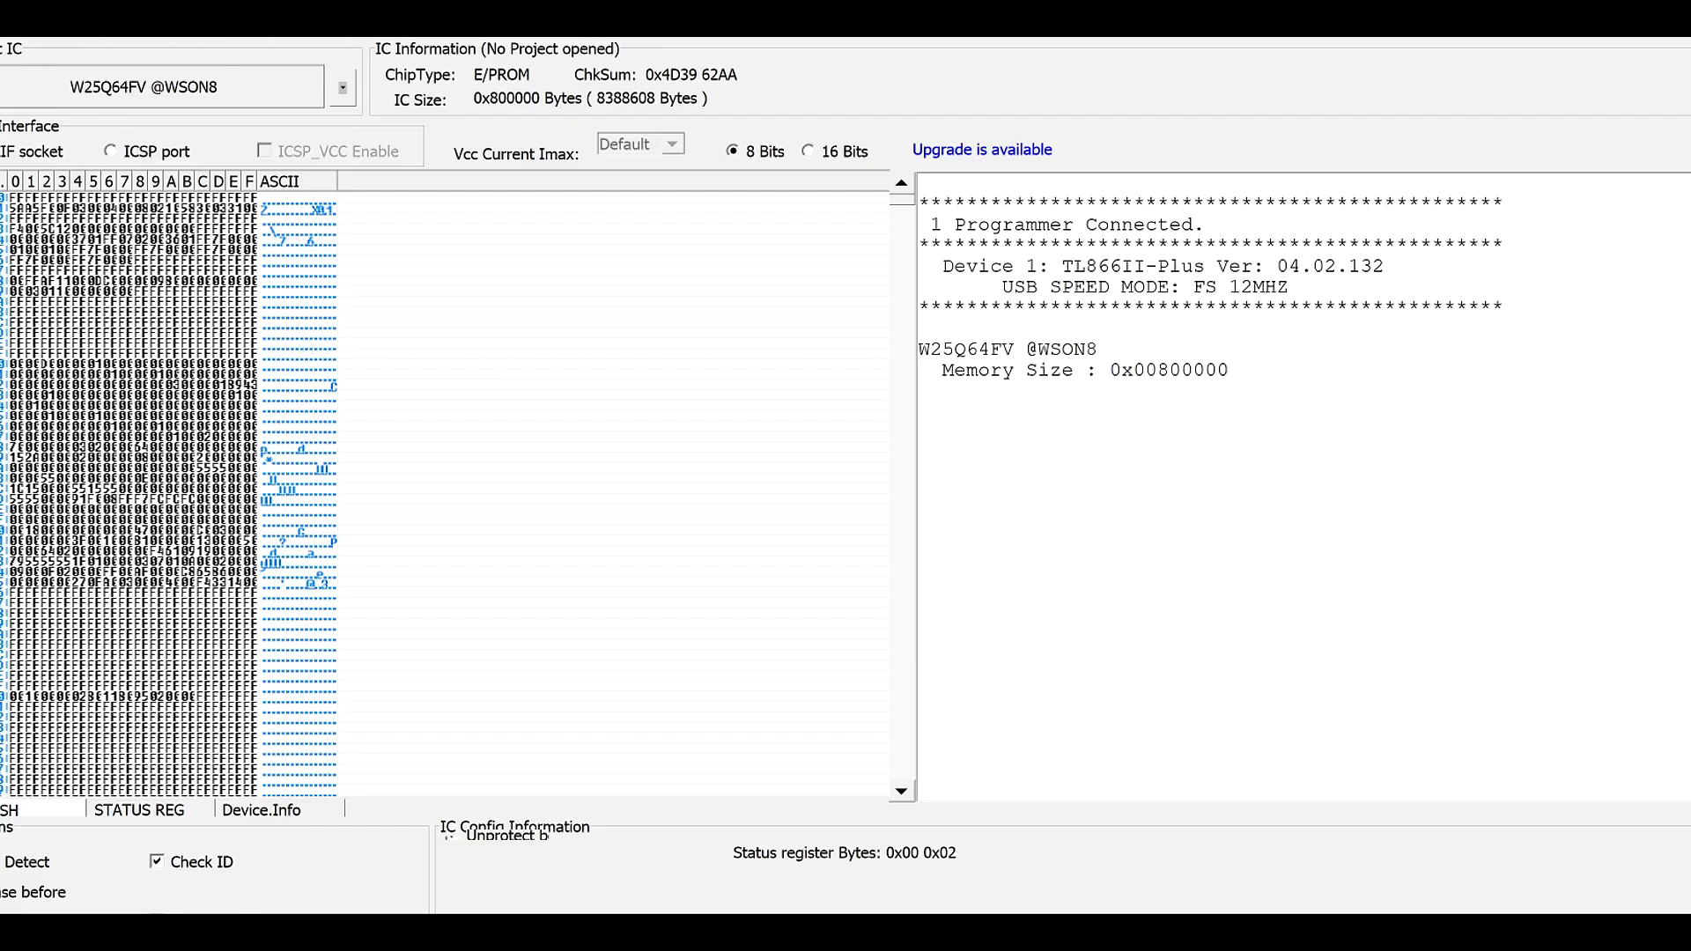
left_click(53, 26)
Step: Save the buffer in Binary (BIN) format as a1707-new.BIN
key("Left")
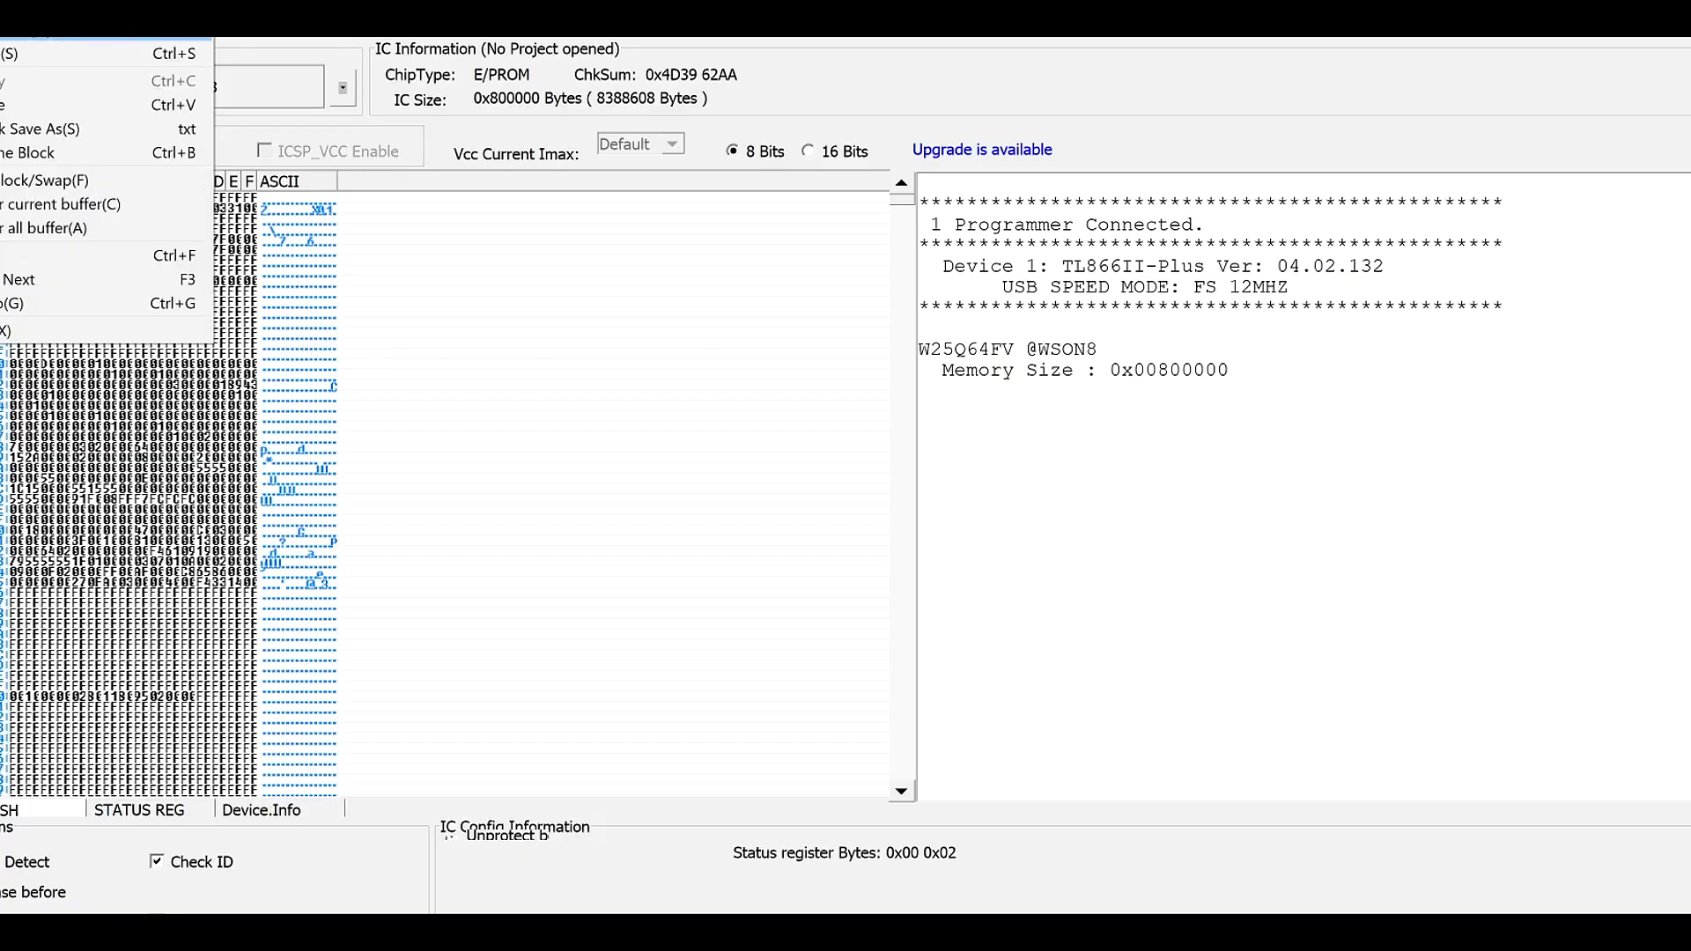
key("s")
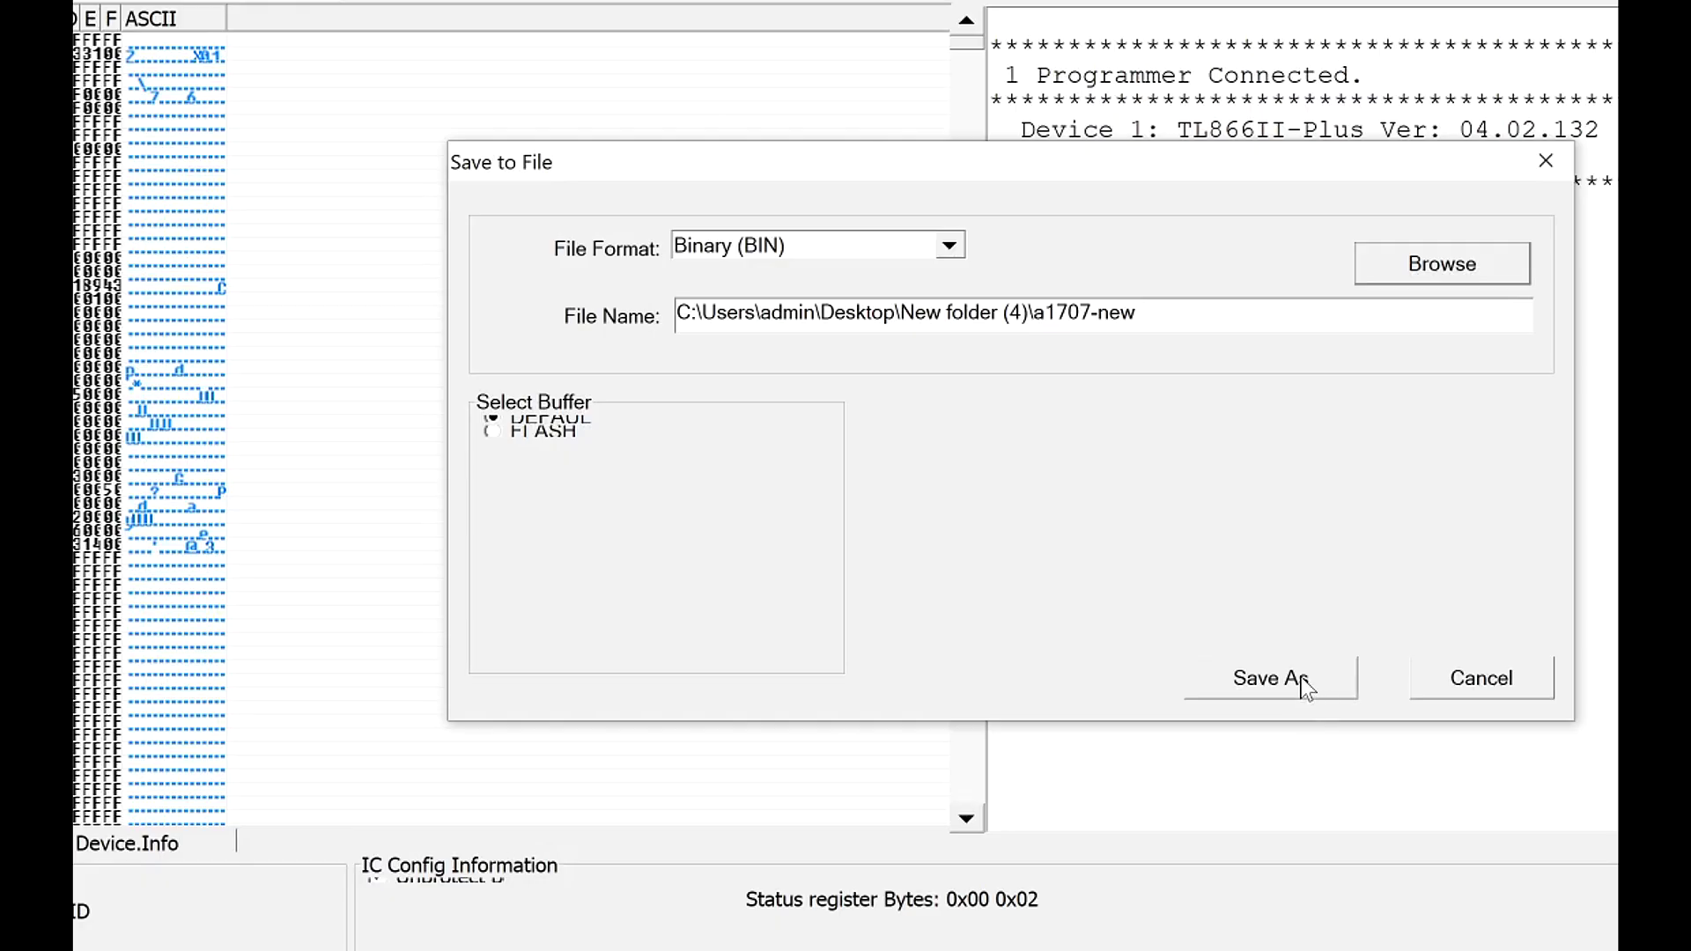
left_click(1304, 686)
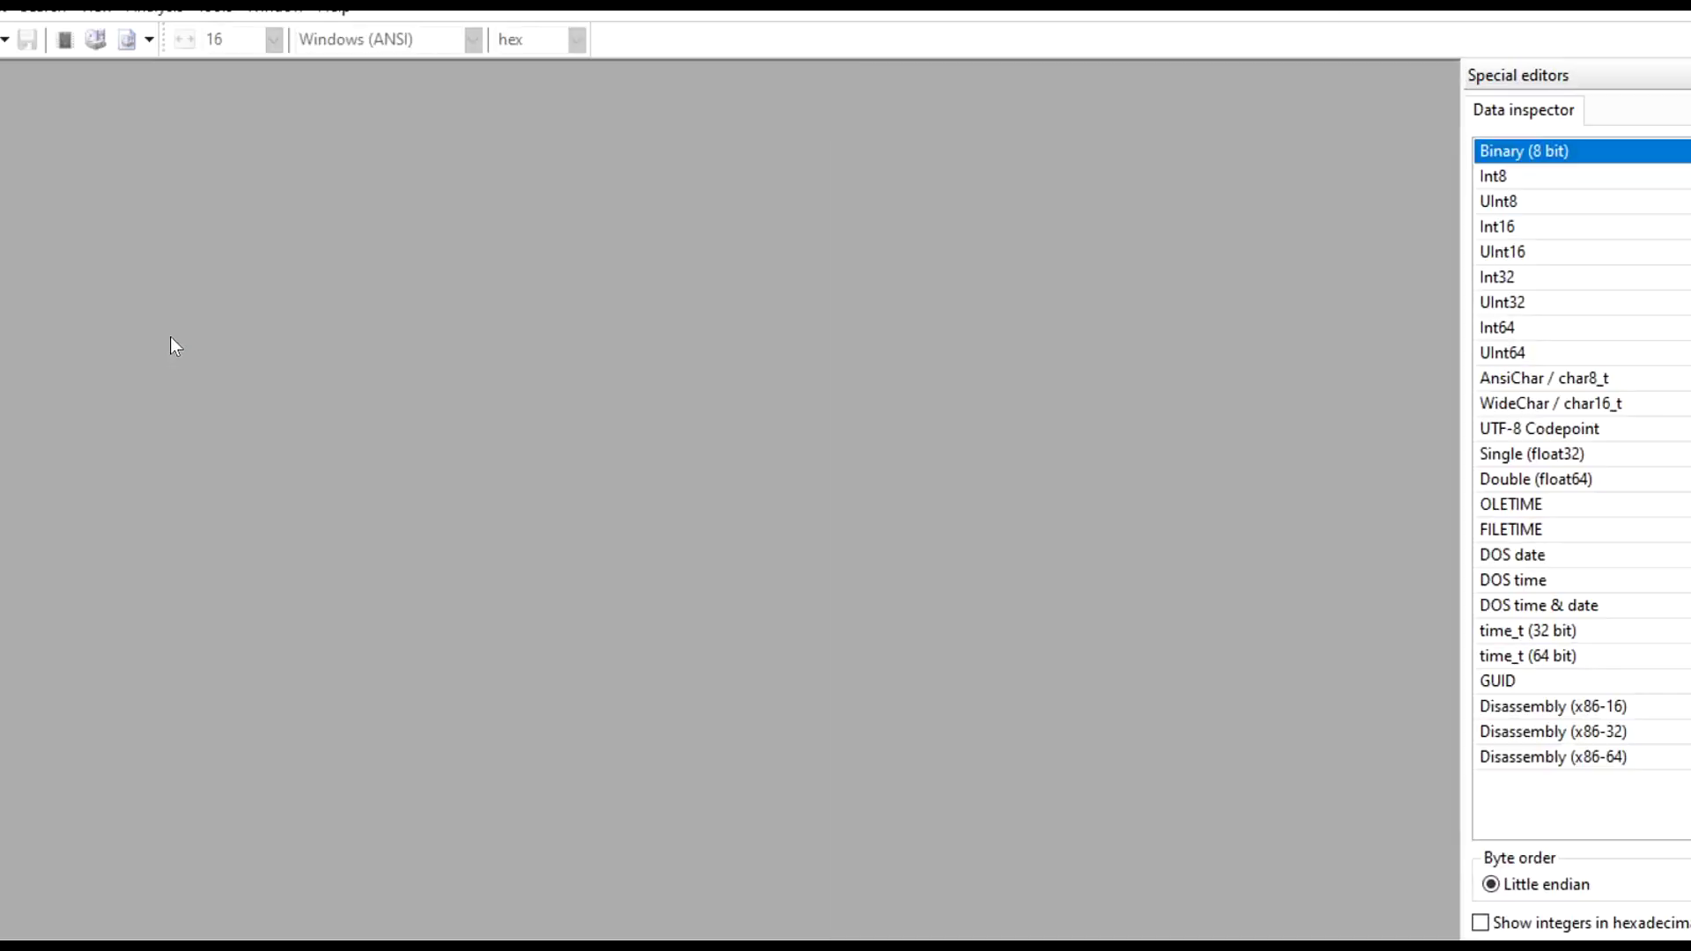
Step: Open the a1707-new.BIN dump in HxD
left_click(4, 5)
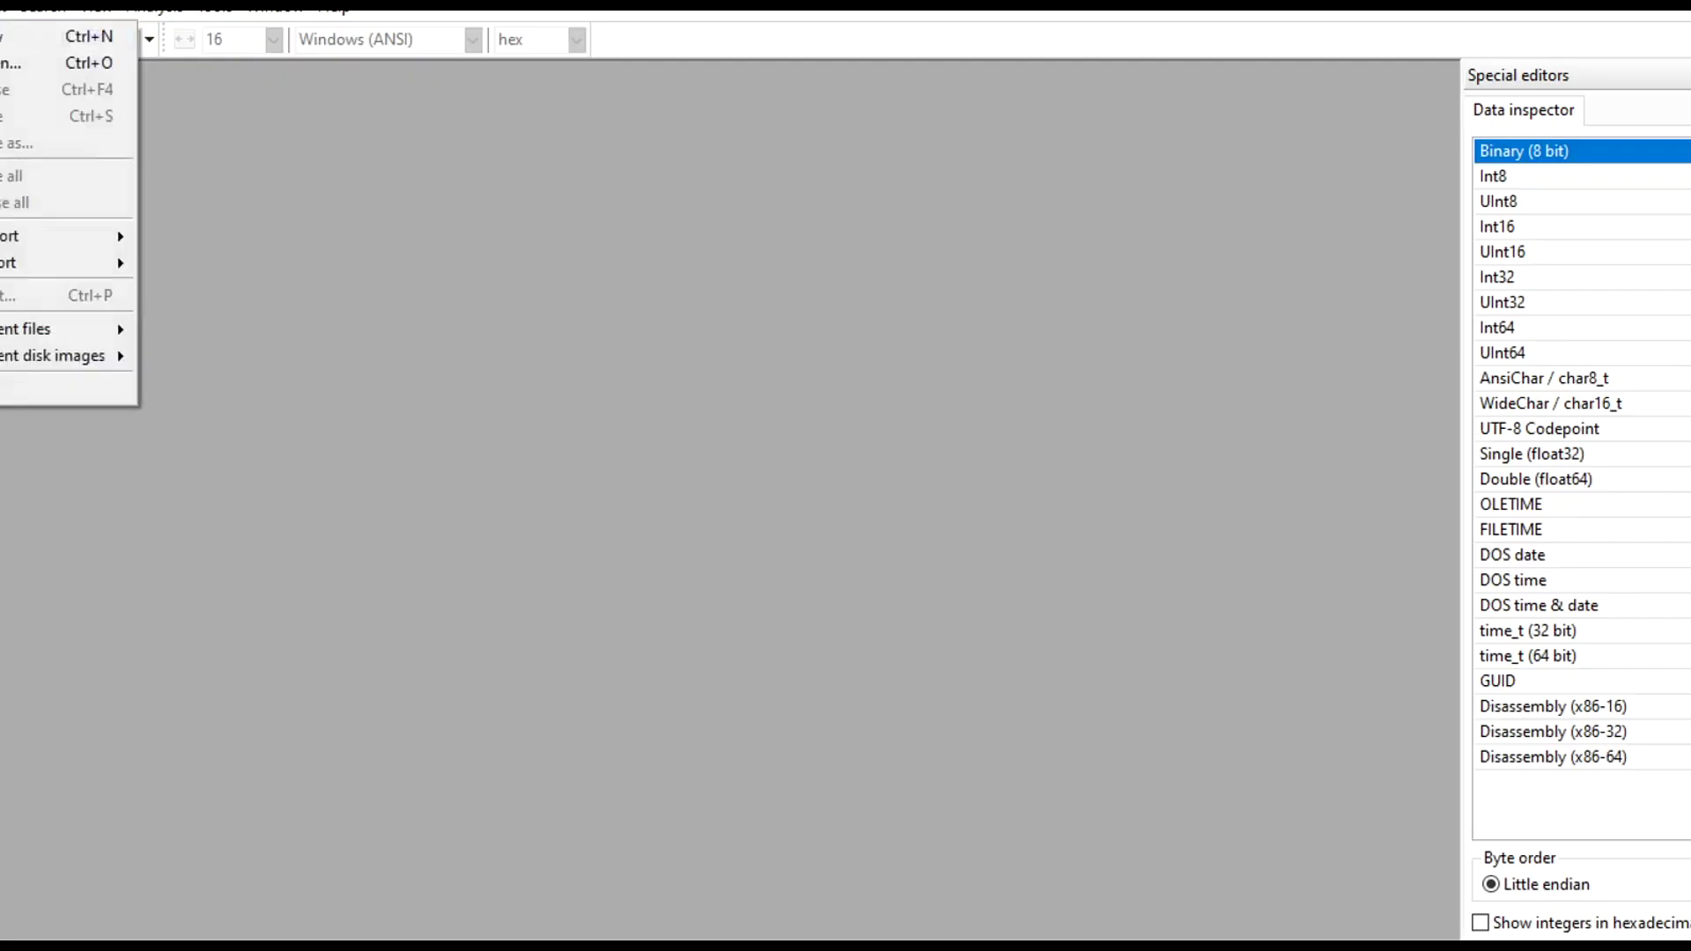
left_click(8, 60)
double_click(252, 183)
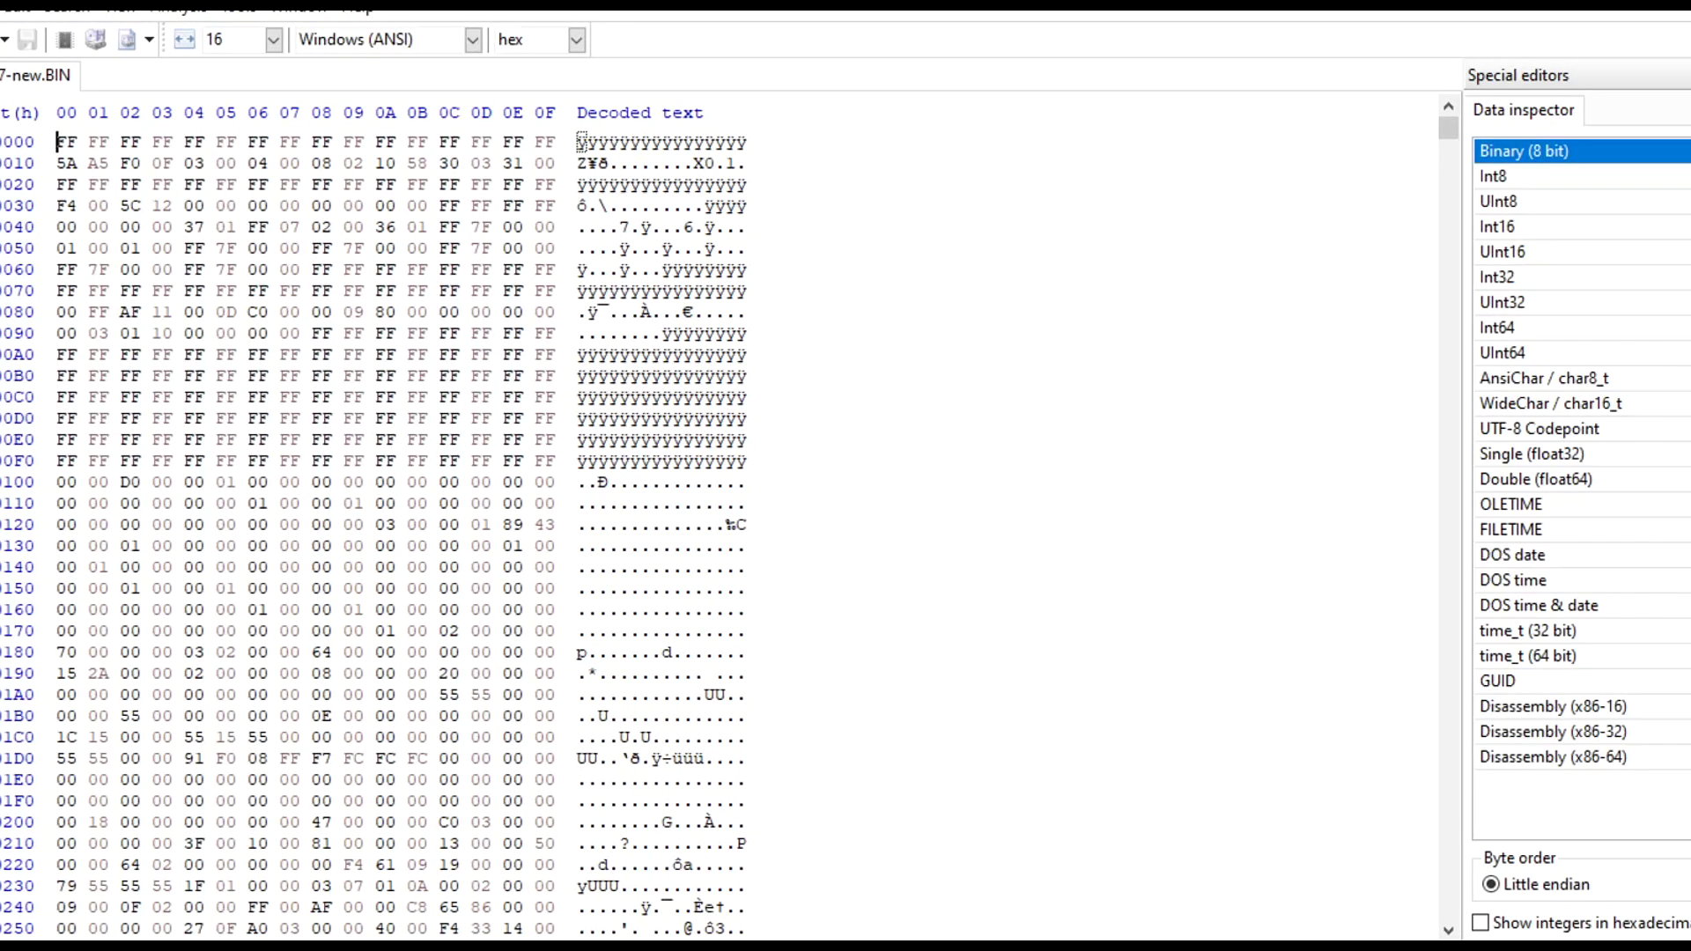
Step: Search the dump for the text string $svs to find the first $SVS block
key("ctrl+f")
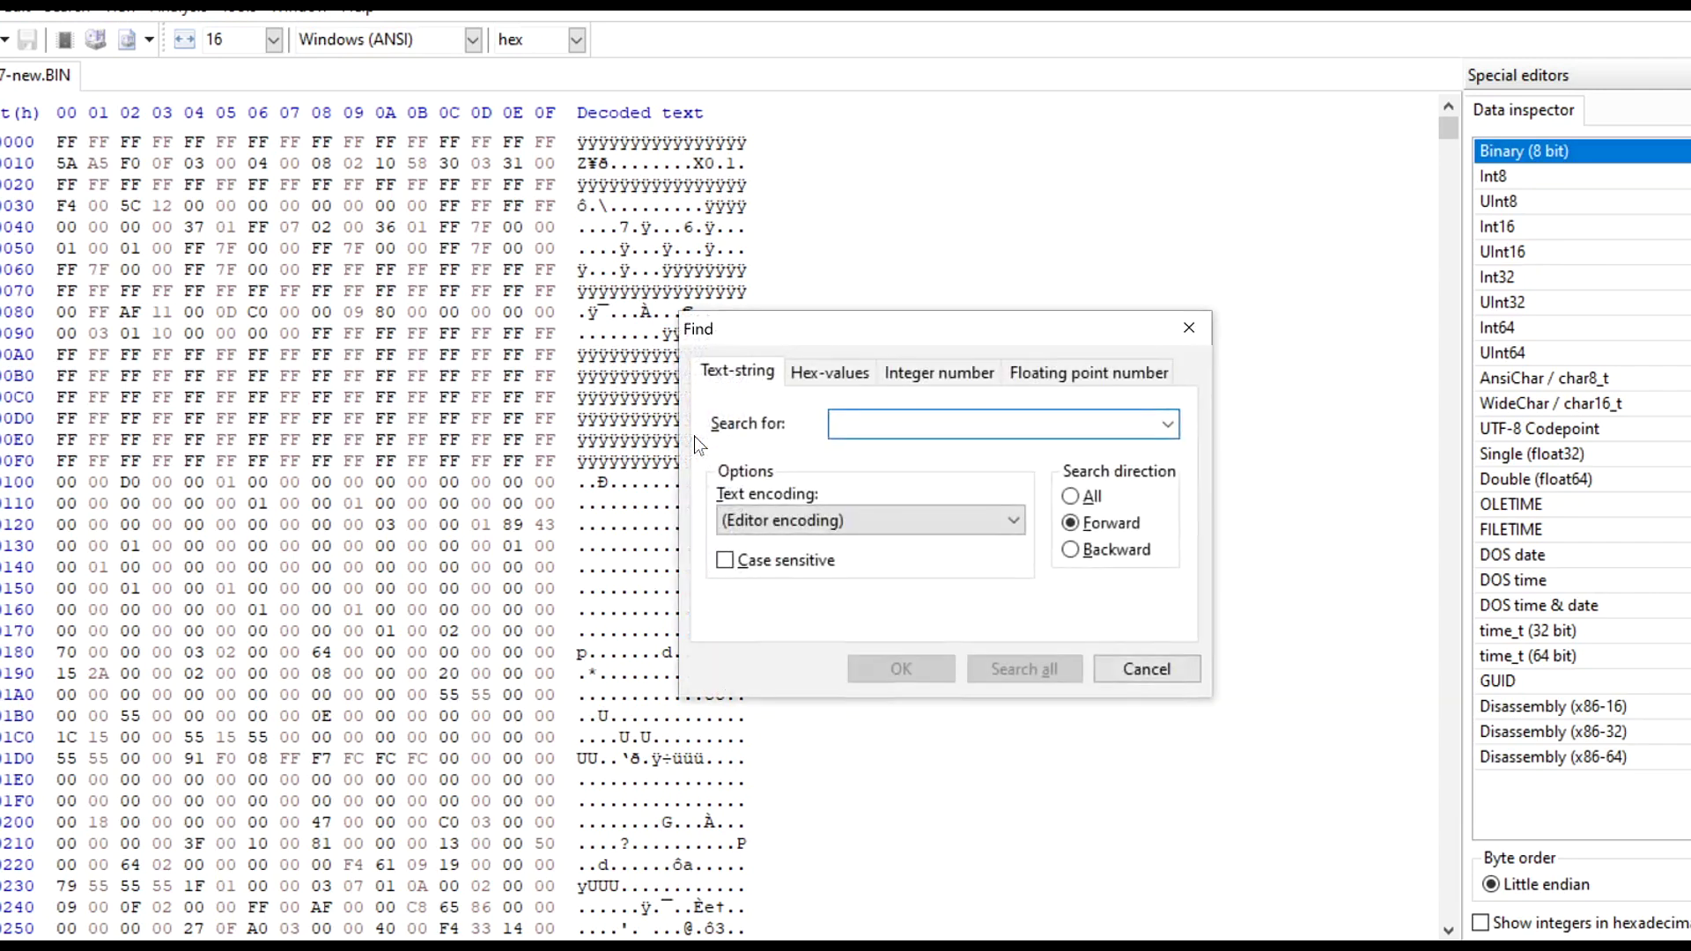
type("$")
type("svs")
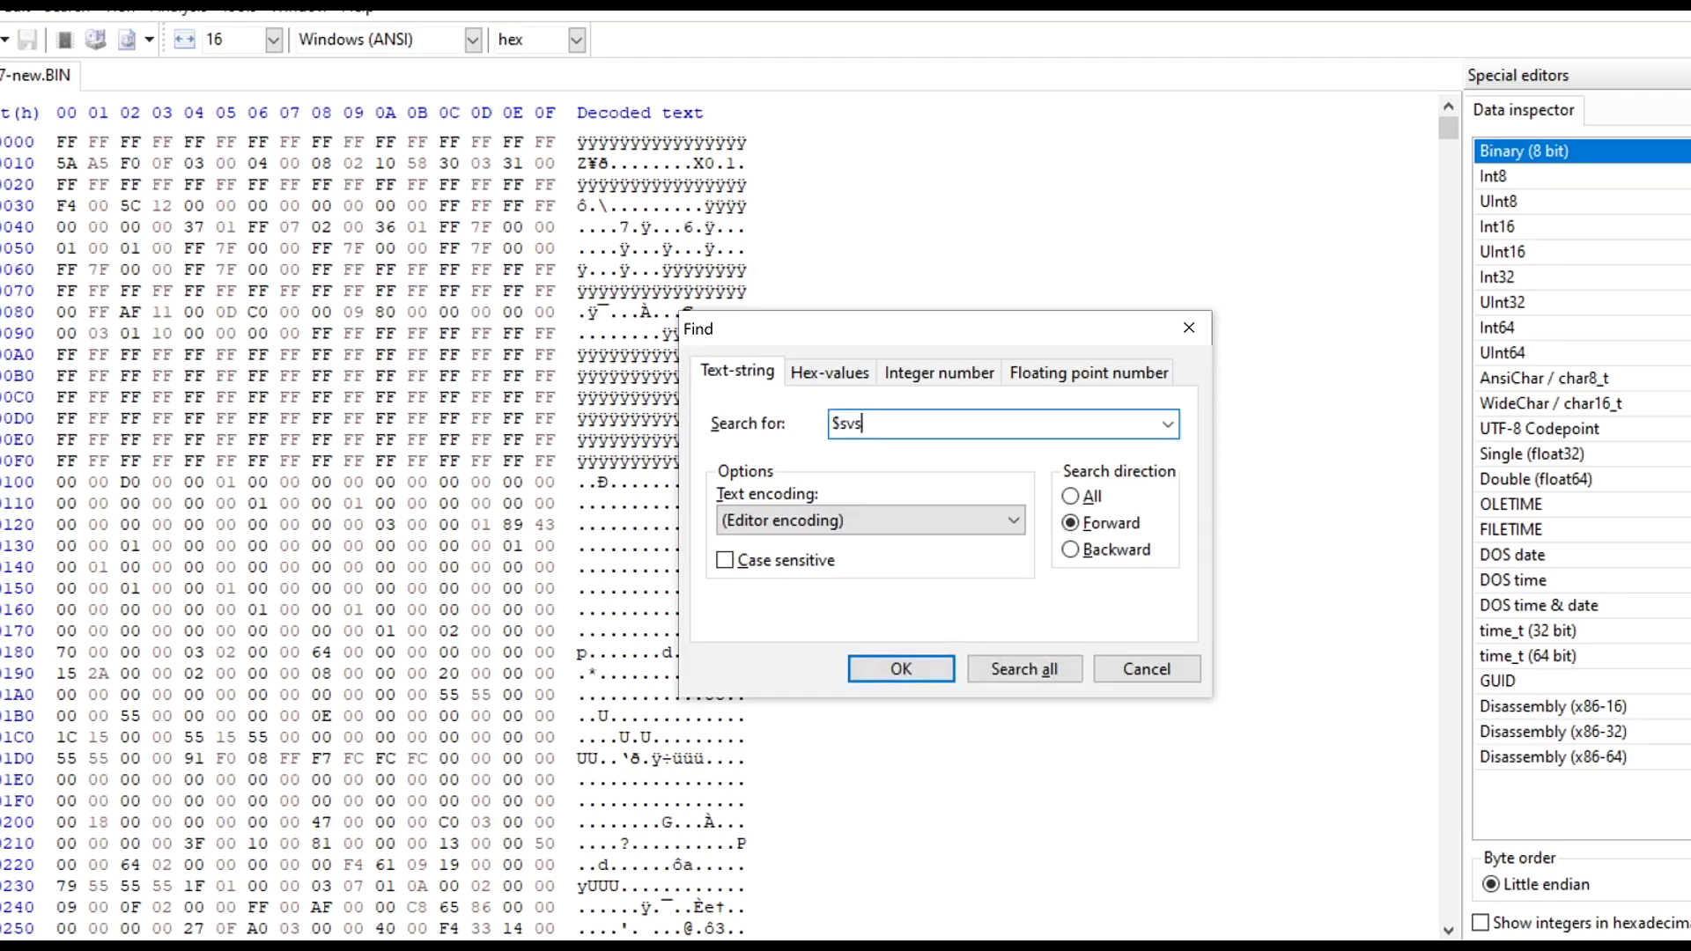
key("Return")
Step: Select the first $SVS block and fill the selection with hex value FF
scroll(947, 429, "down", 8)
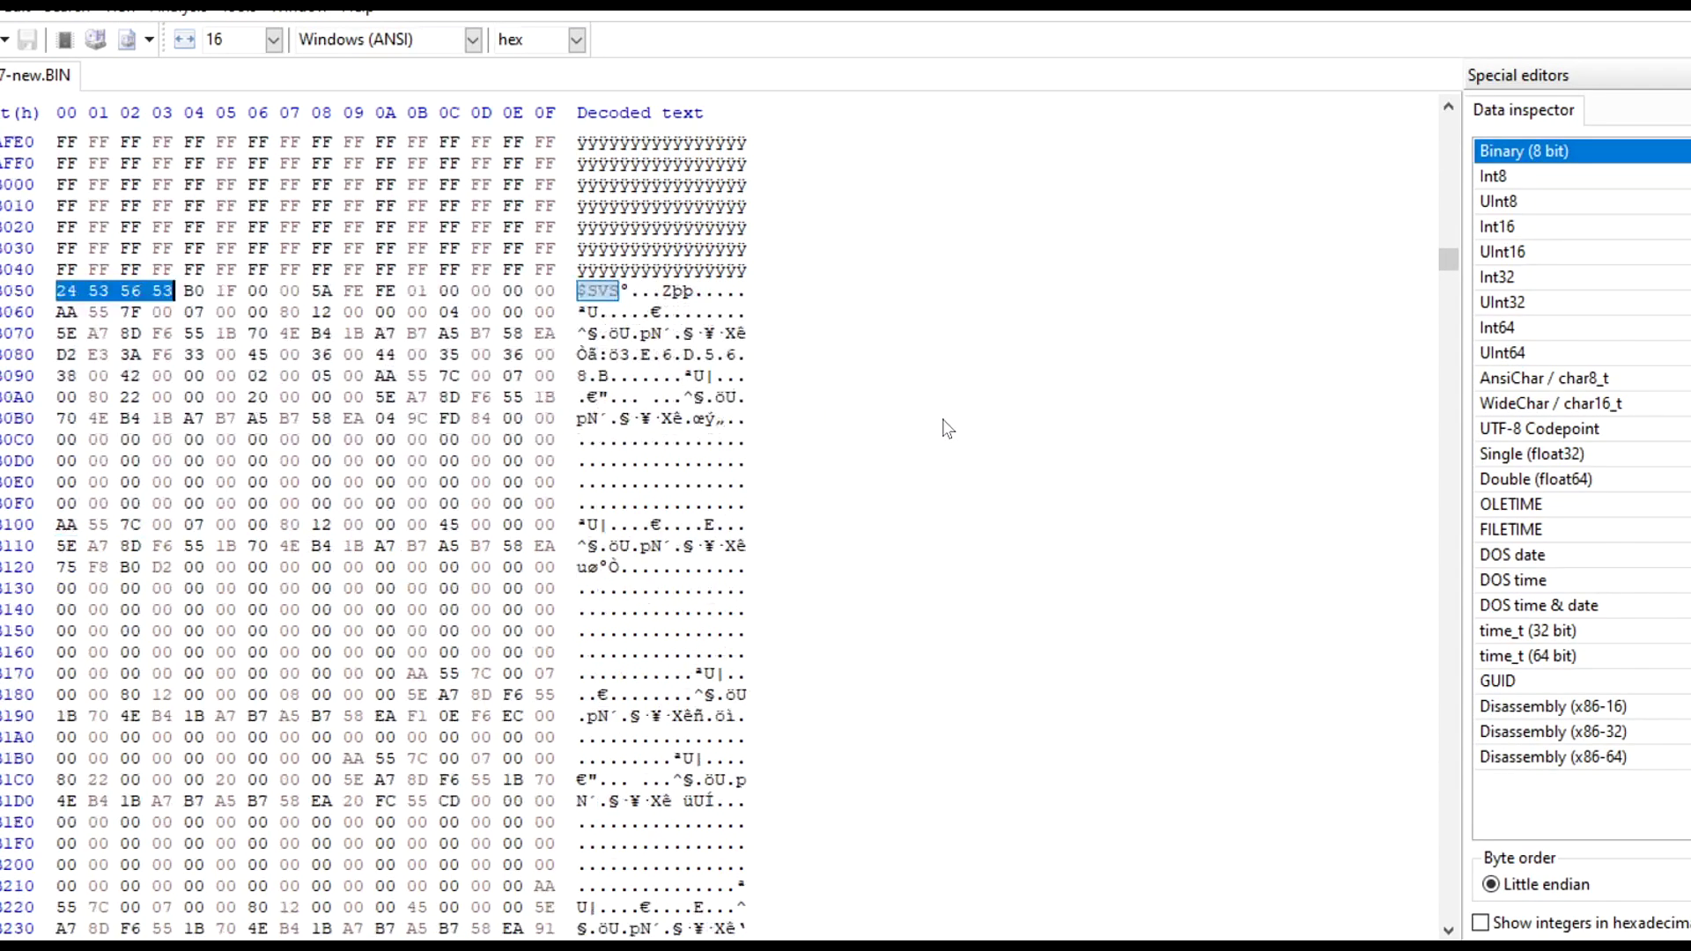
scroll(947, 429, "up", 8)
scroll(947, 429, "down", 7)
scroll(946, 429, "down", 20)
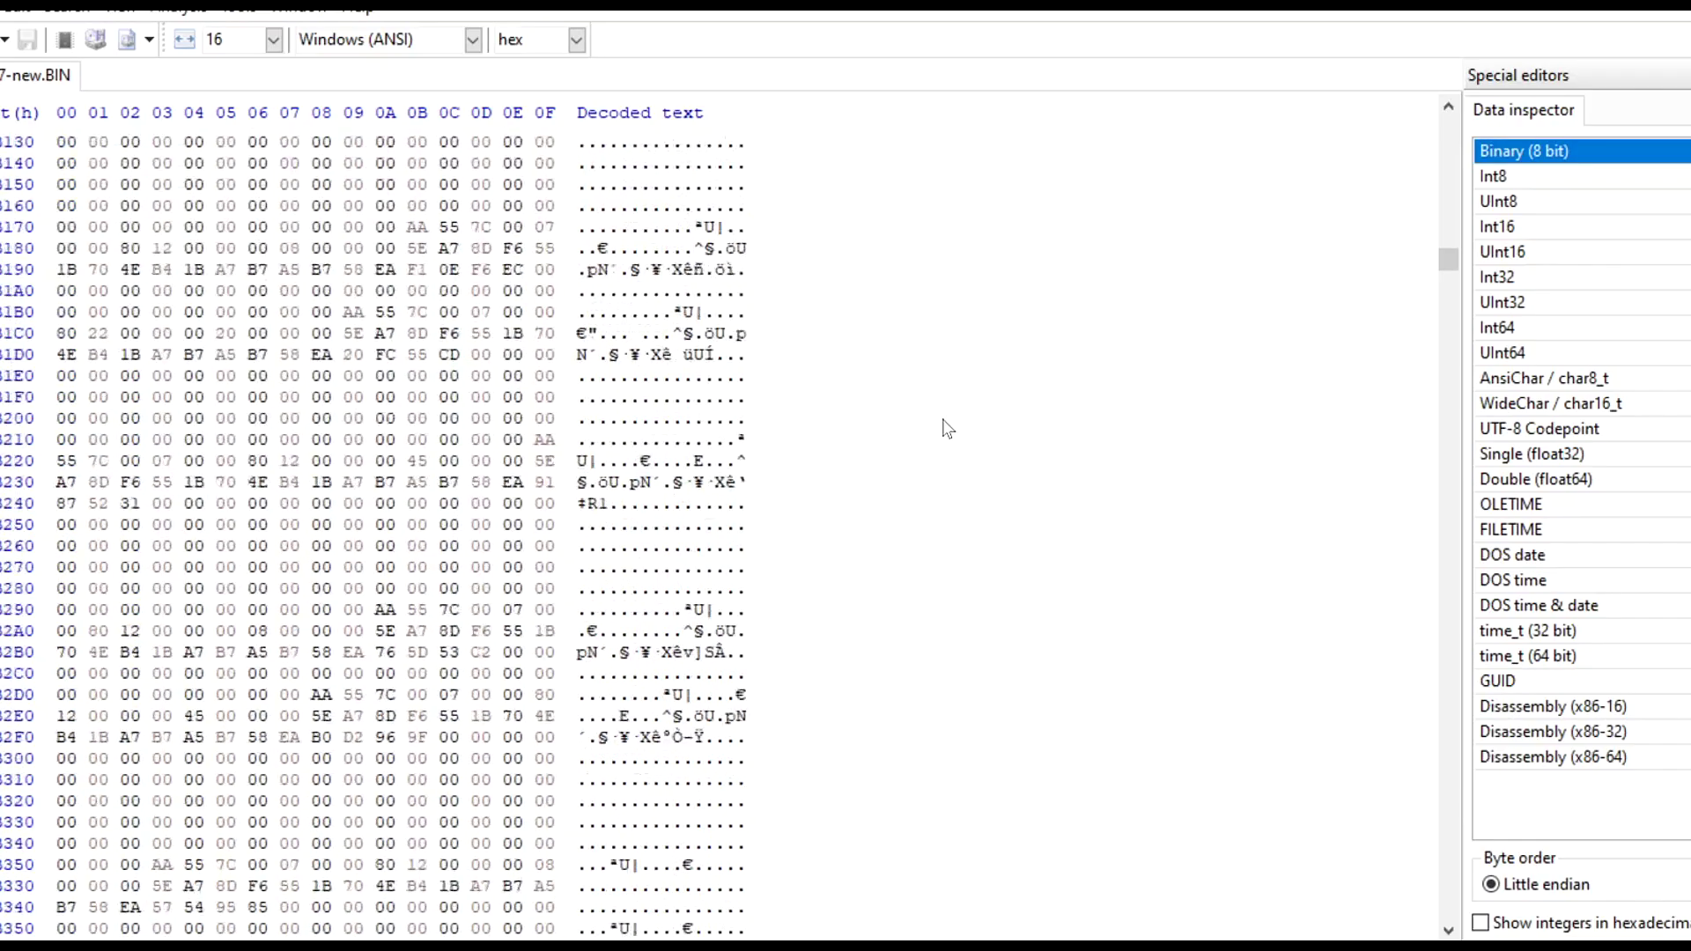
scroll(947, 429, "down", 20)
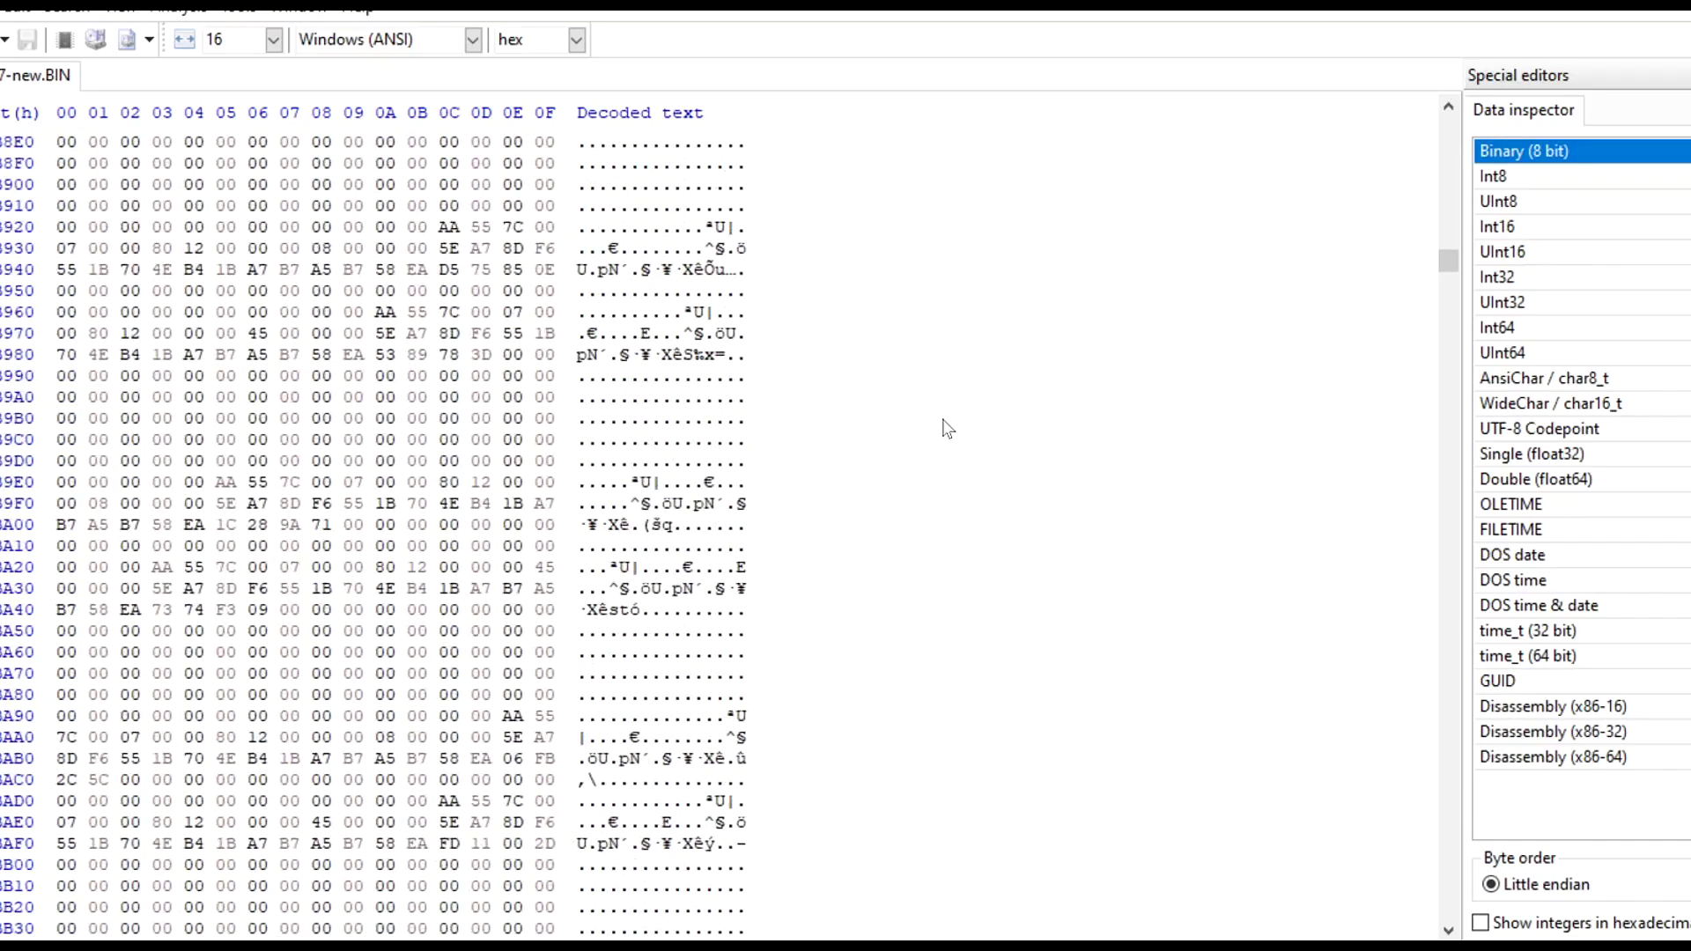
scroll(947, 428, "down", 6)
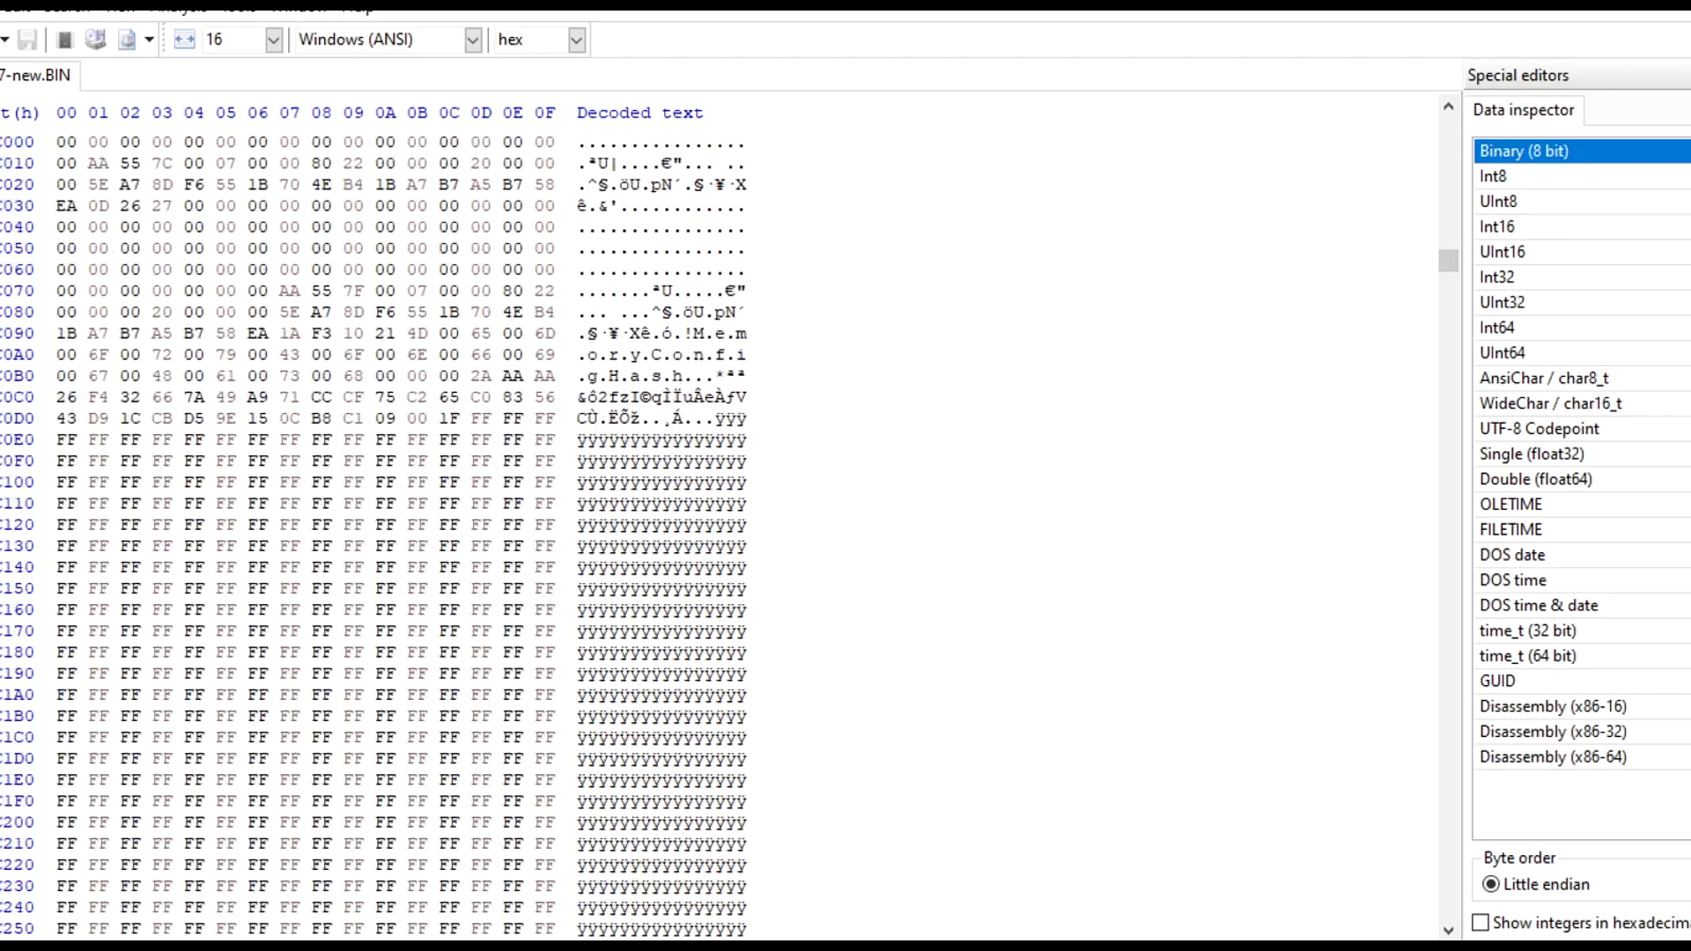
mouse_move(743, 419)
left_mouse_down()
mouse_move(581, 190)
mouse_move(581, 88)
mouse_move(580, 716)
left_mouse_up()
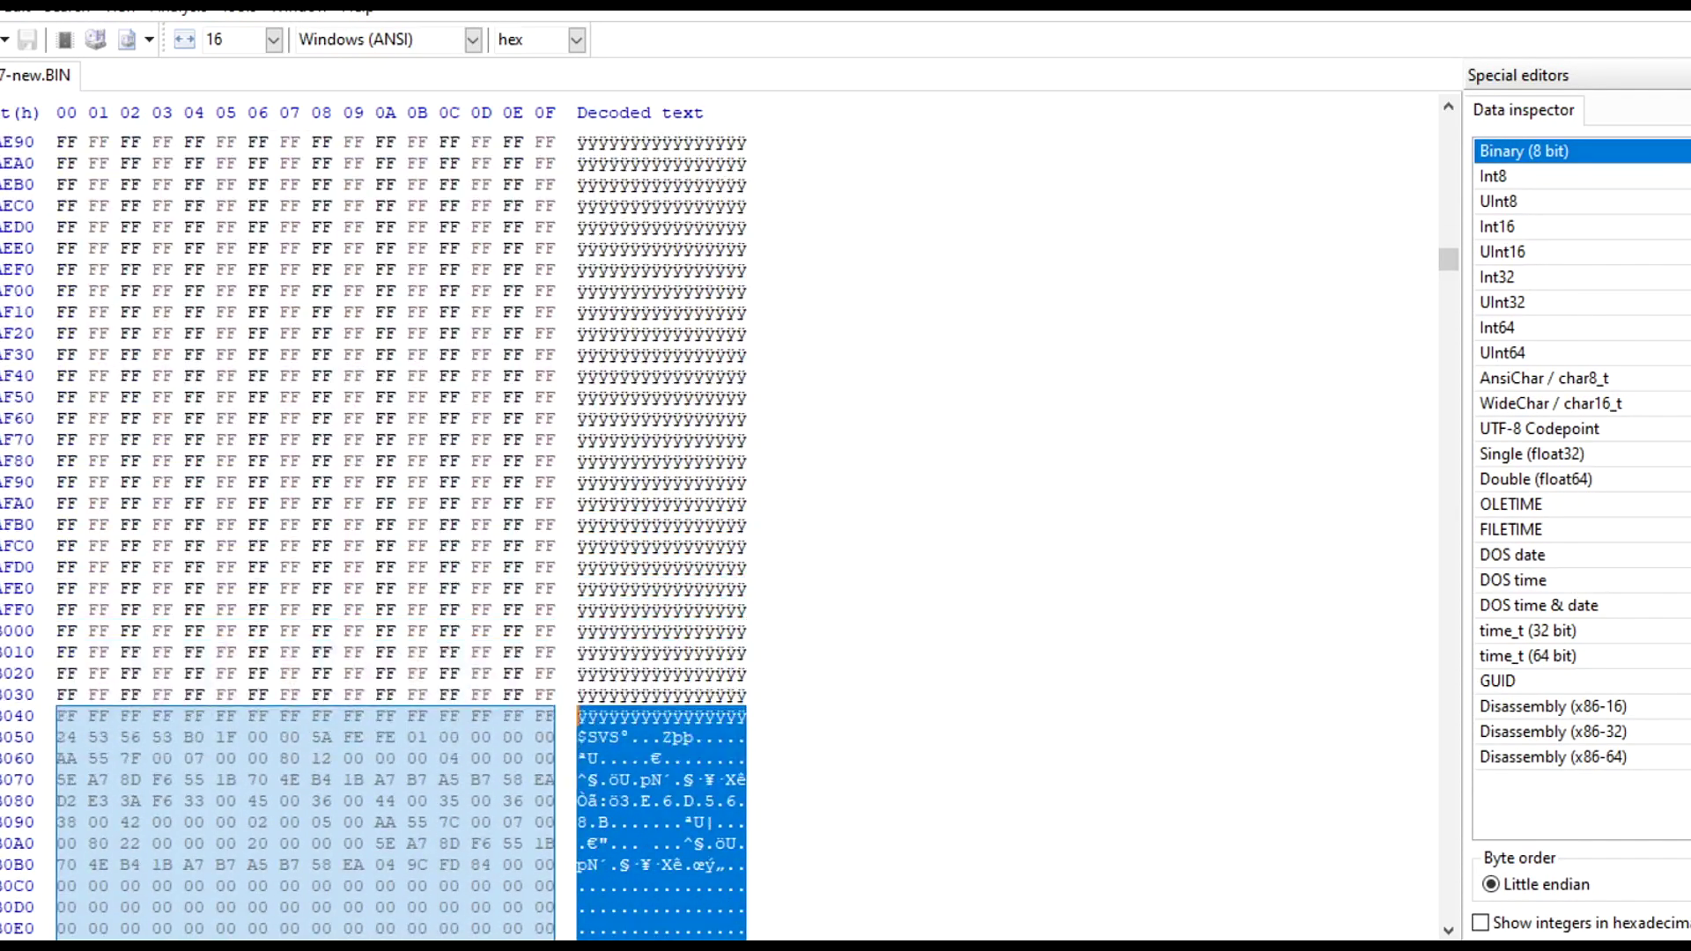
left_click(13, 8)
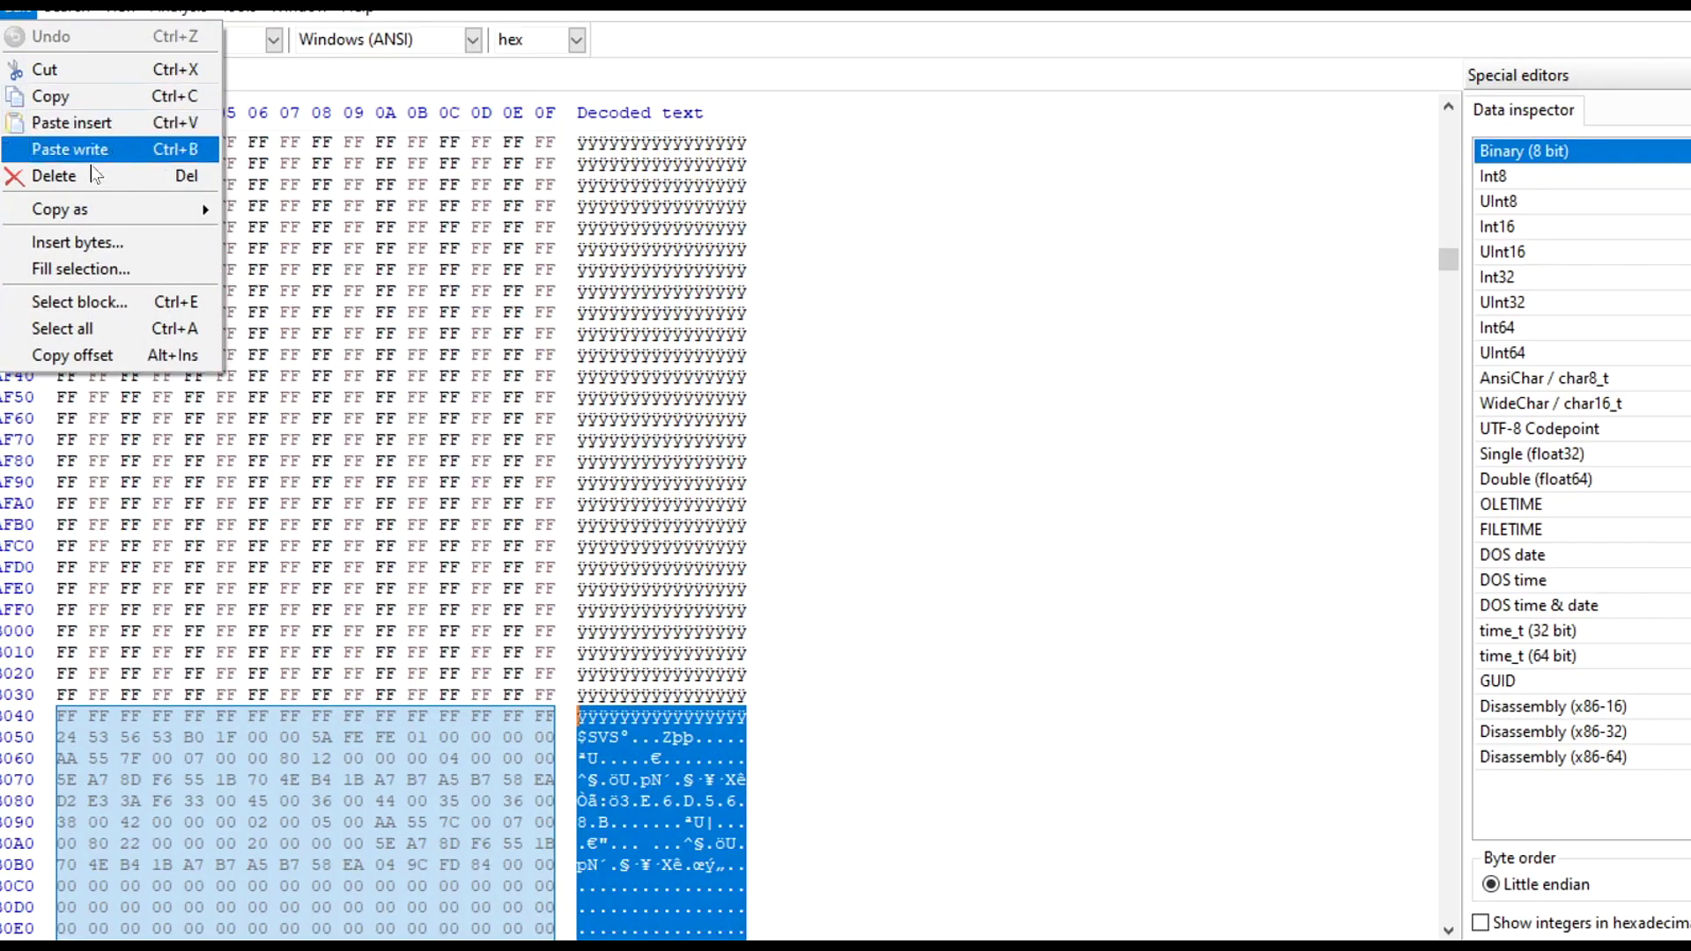
left_click(82, 278)
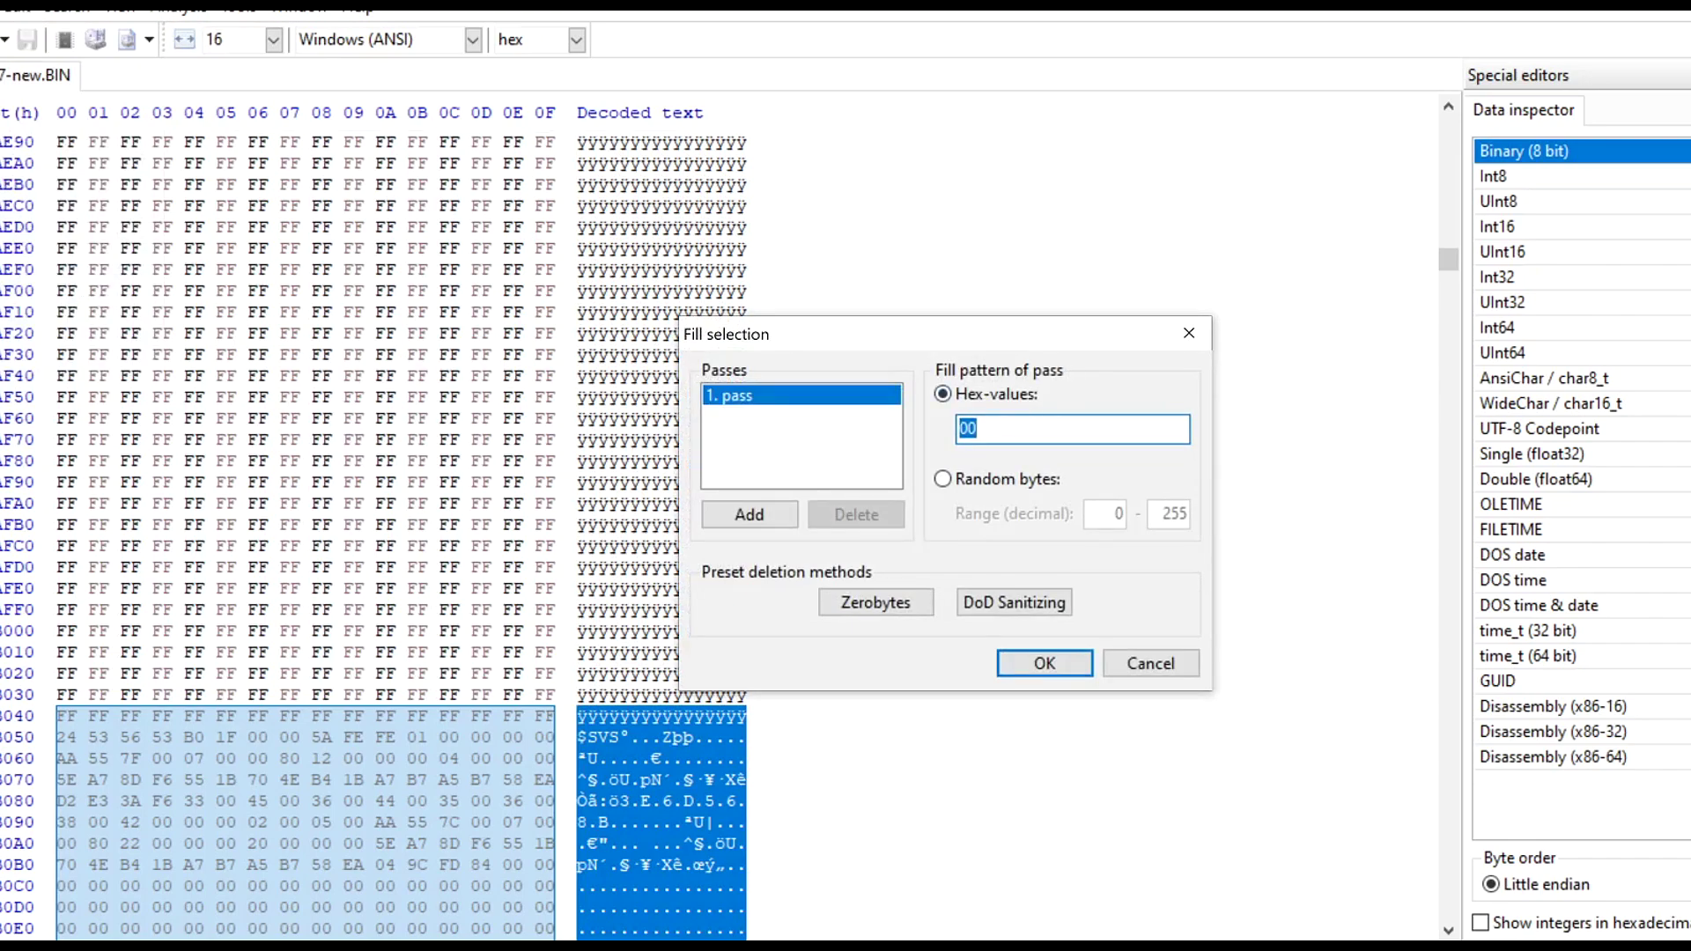
type("FF")
left_click(1045, 661)
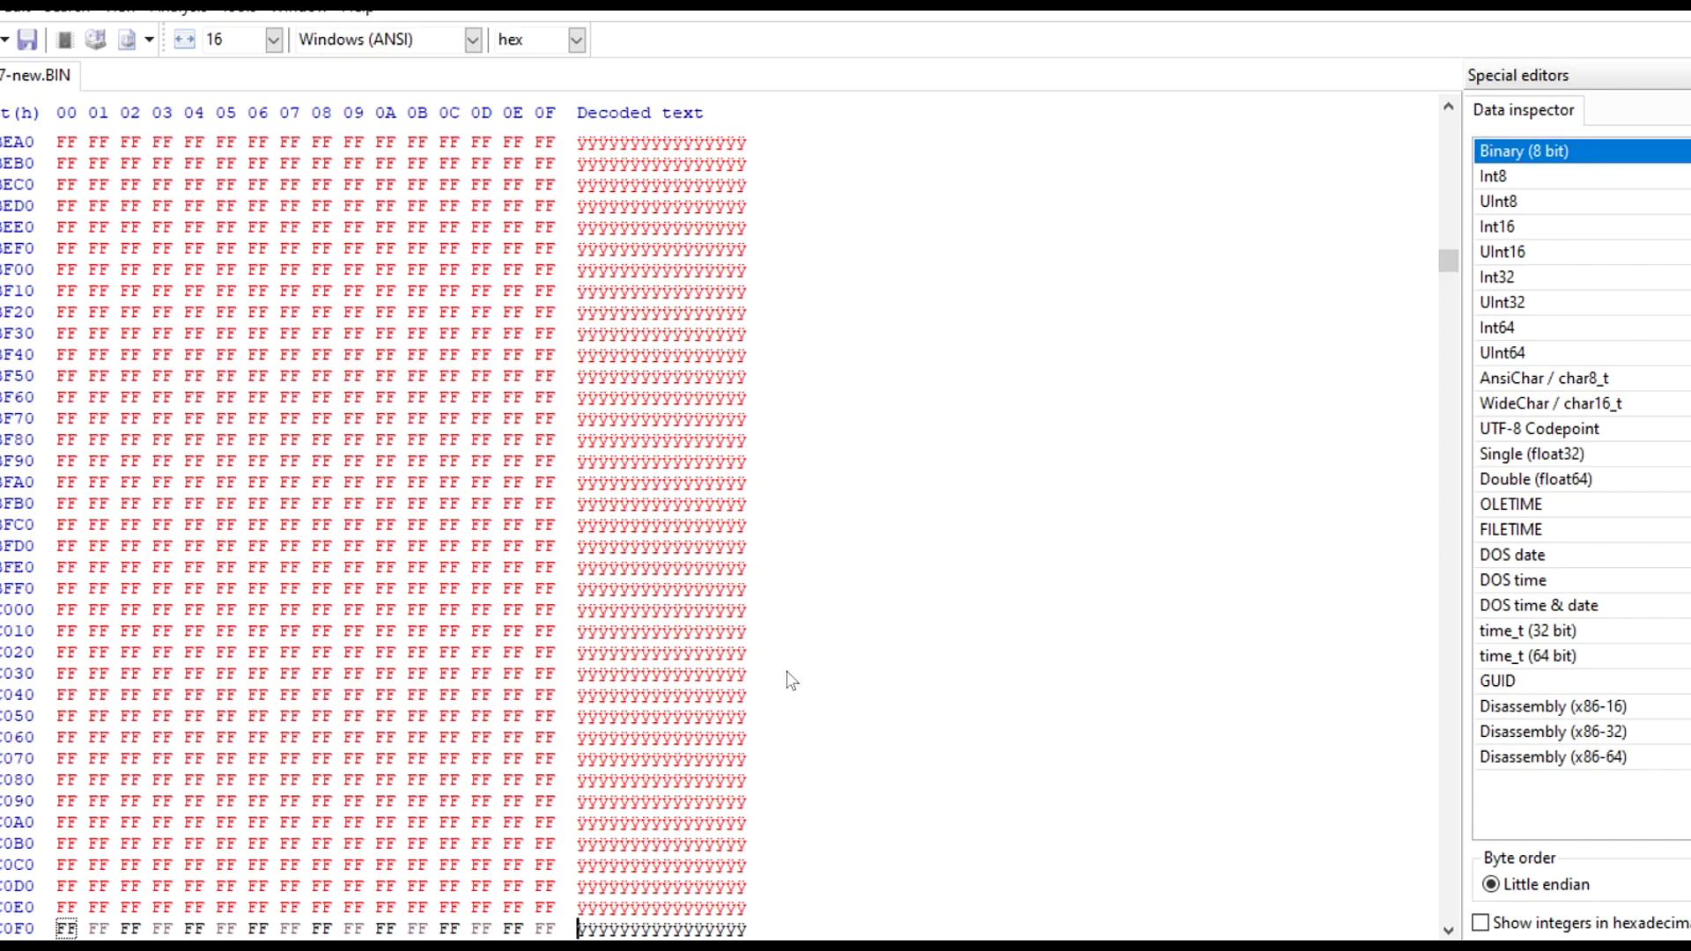
Step: Save the FF-patched dump as a1707-new-new.BIN
scroll(789, 679, "down", 5)
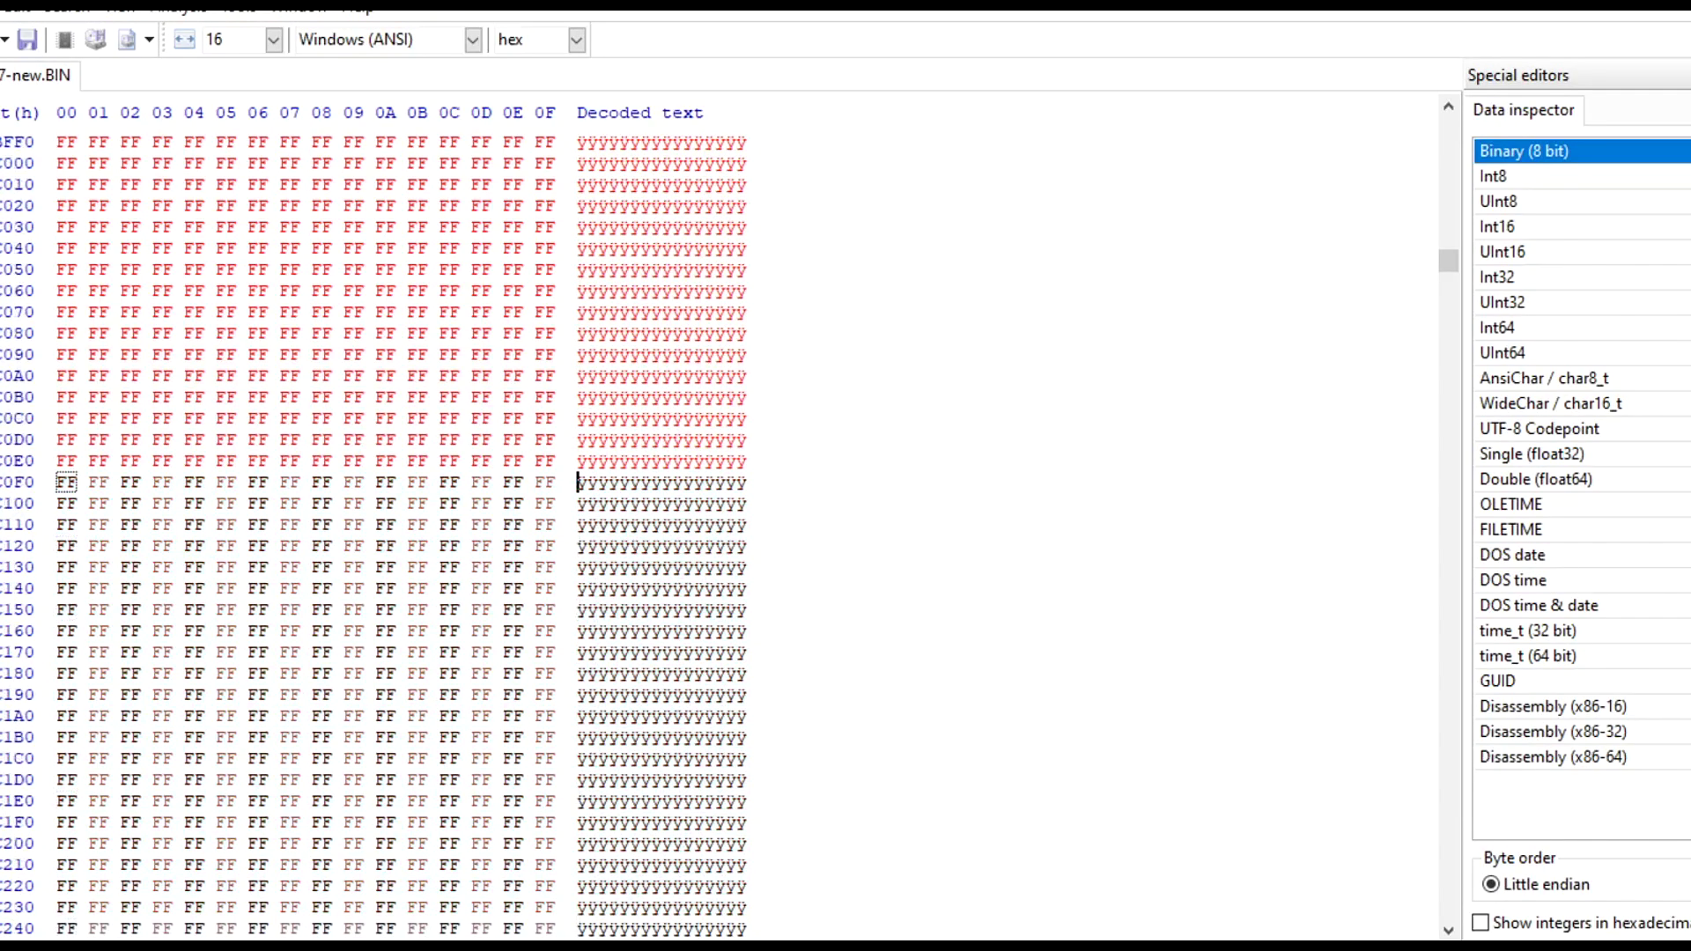
scroll(705, 528, "down", 12)
scroll(705, 529, "down", 20)
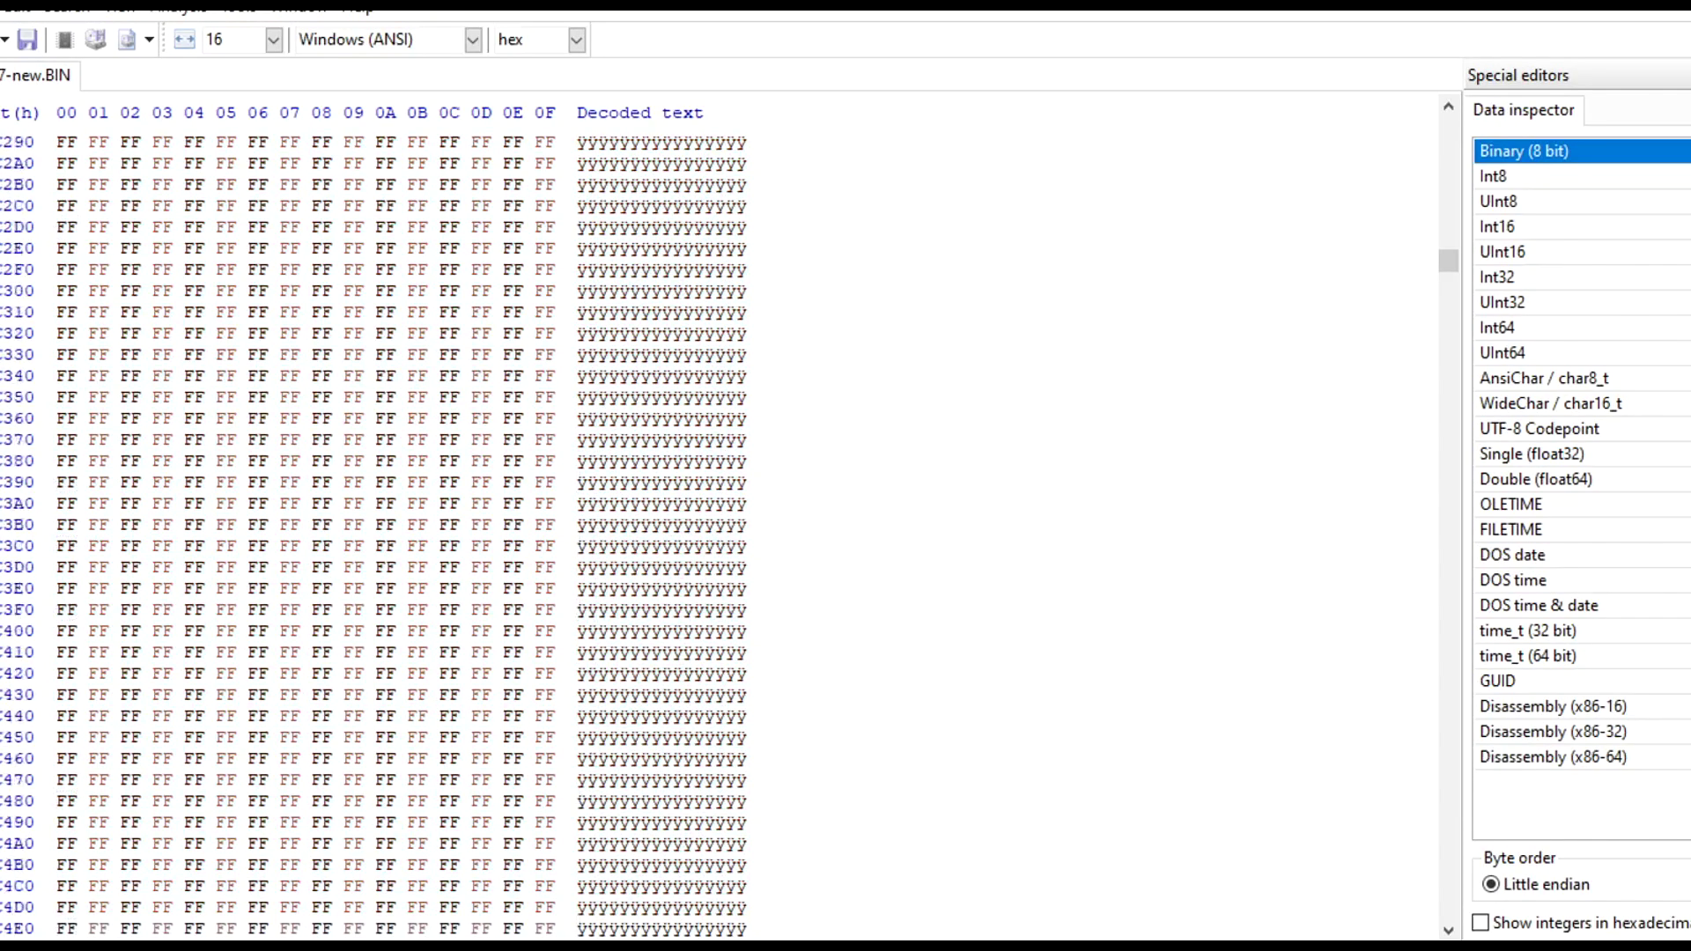
scroll(705, 528, "down", 20)
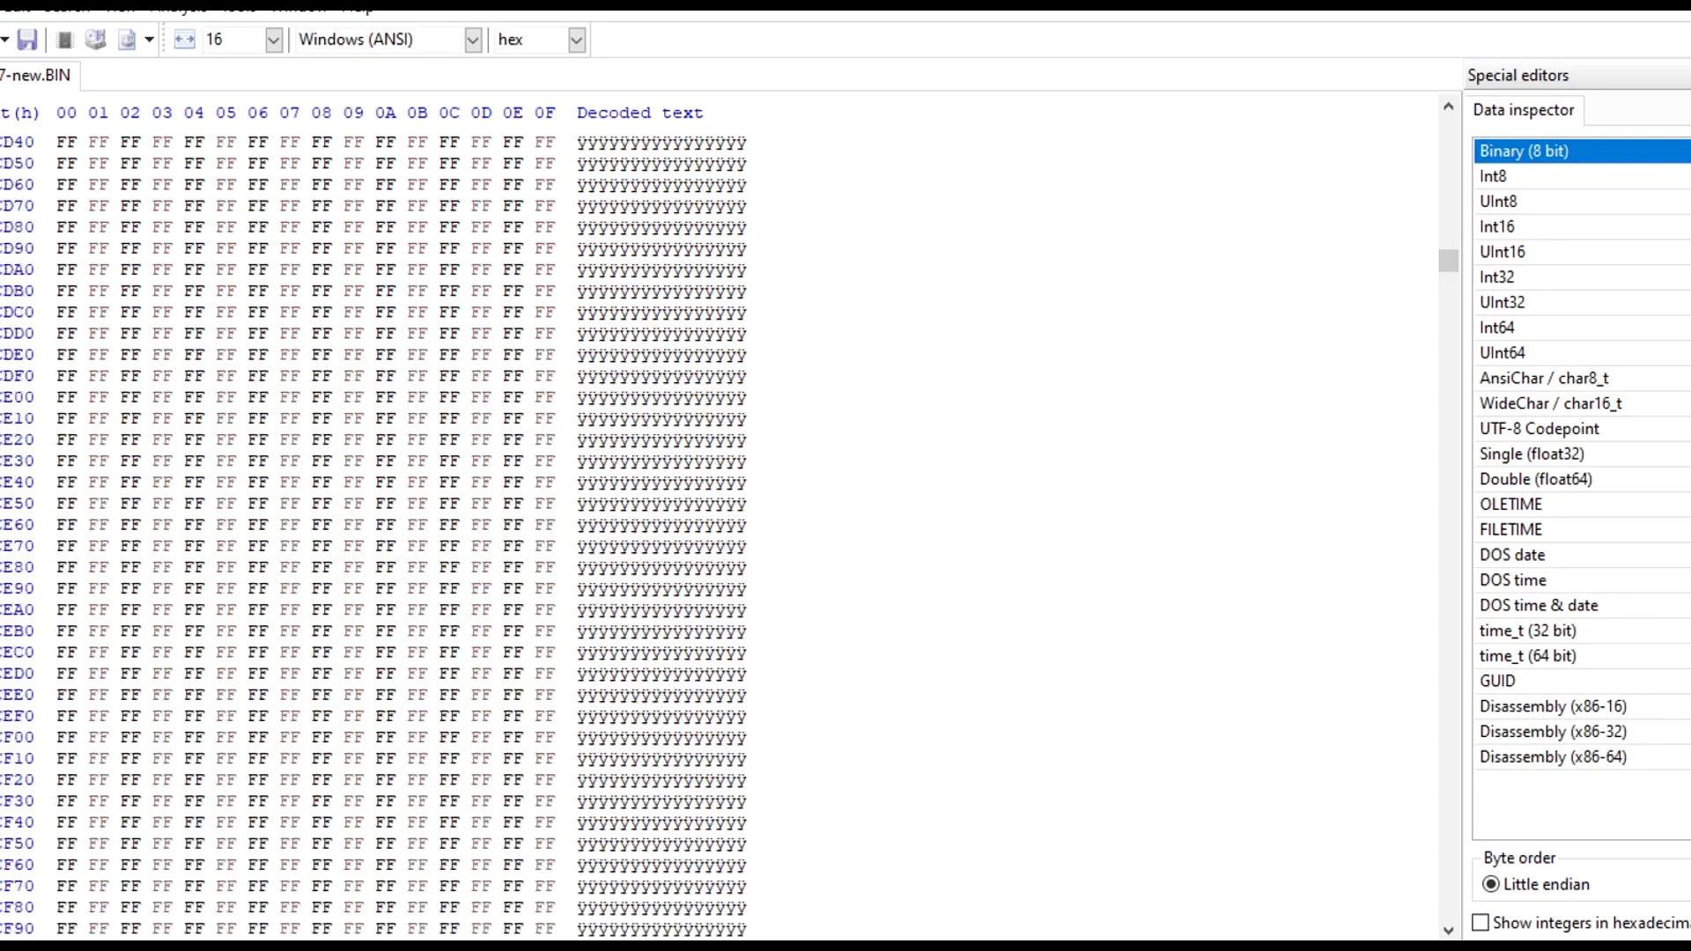
left_click(2, 5)
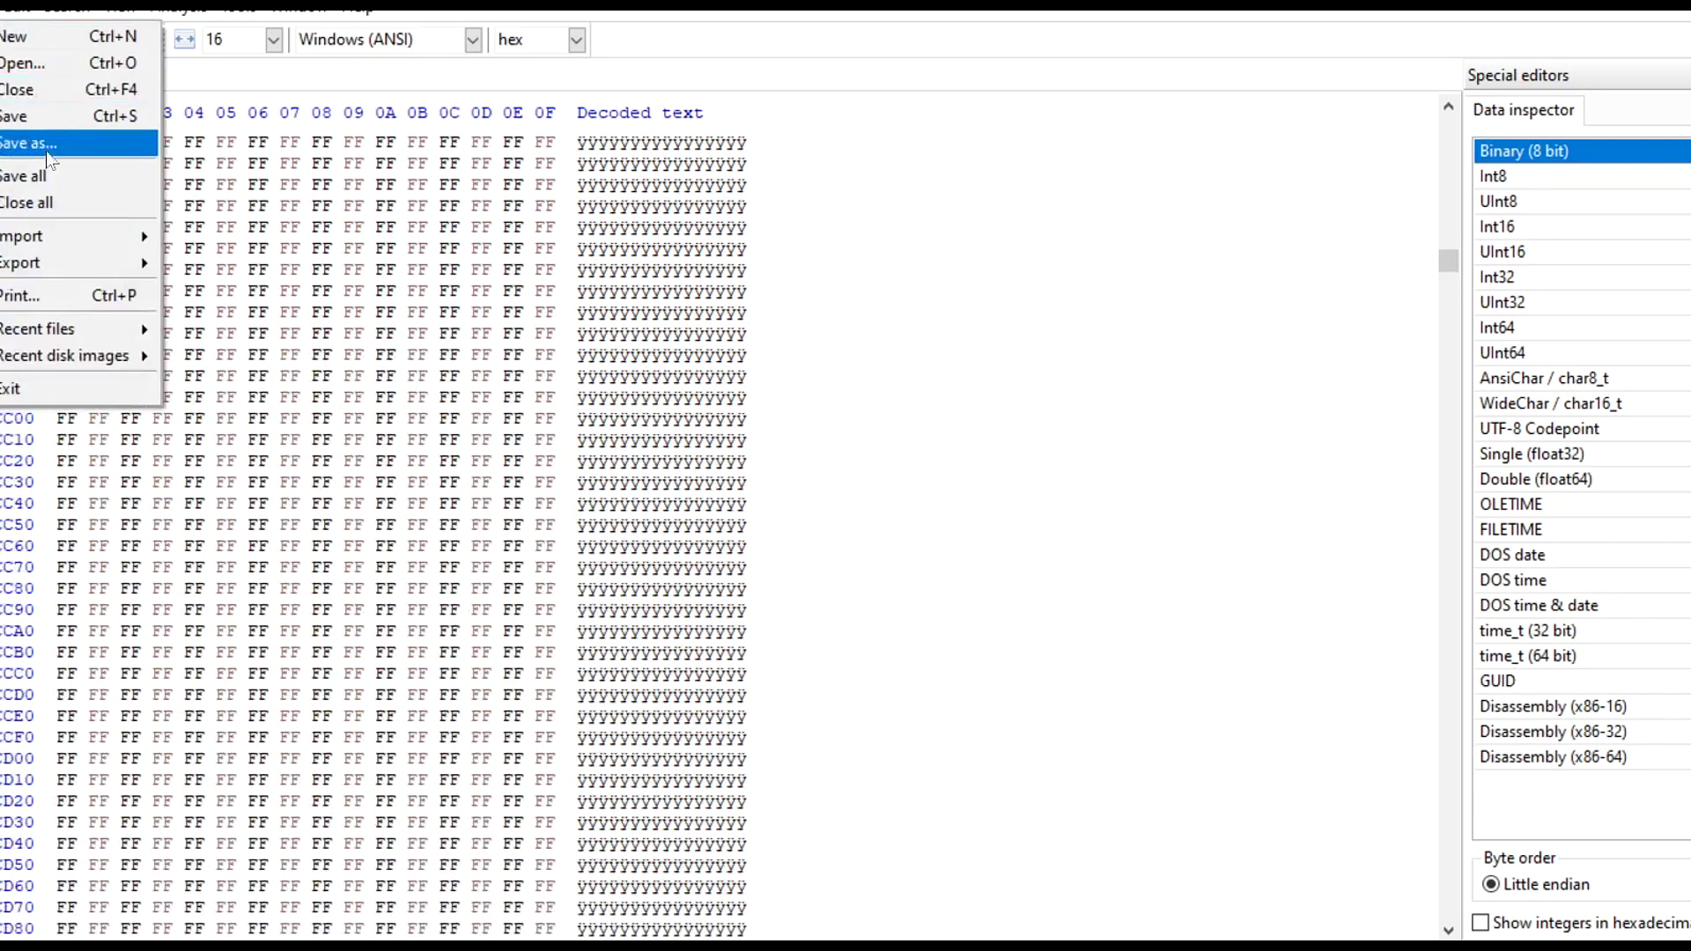
left_click(44, 136)
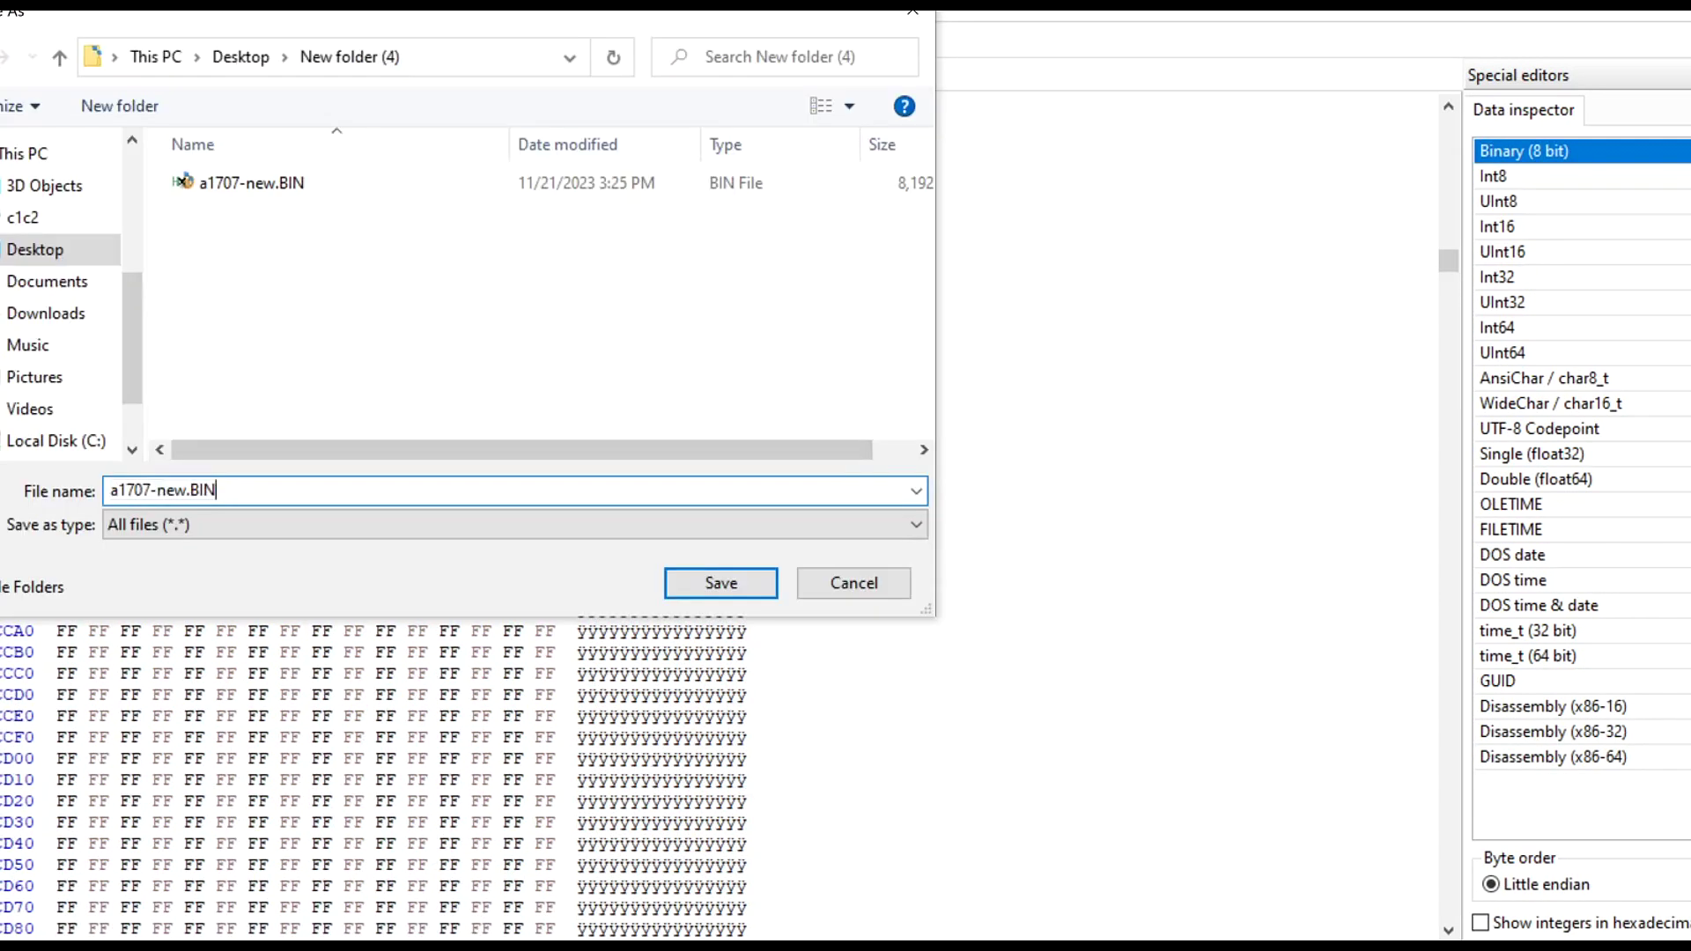
type("-new")
left_click(662, 595)
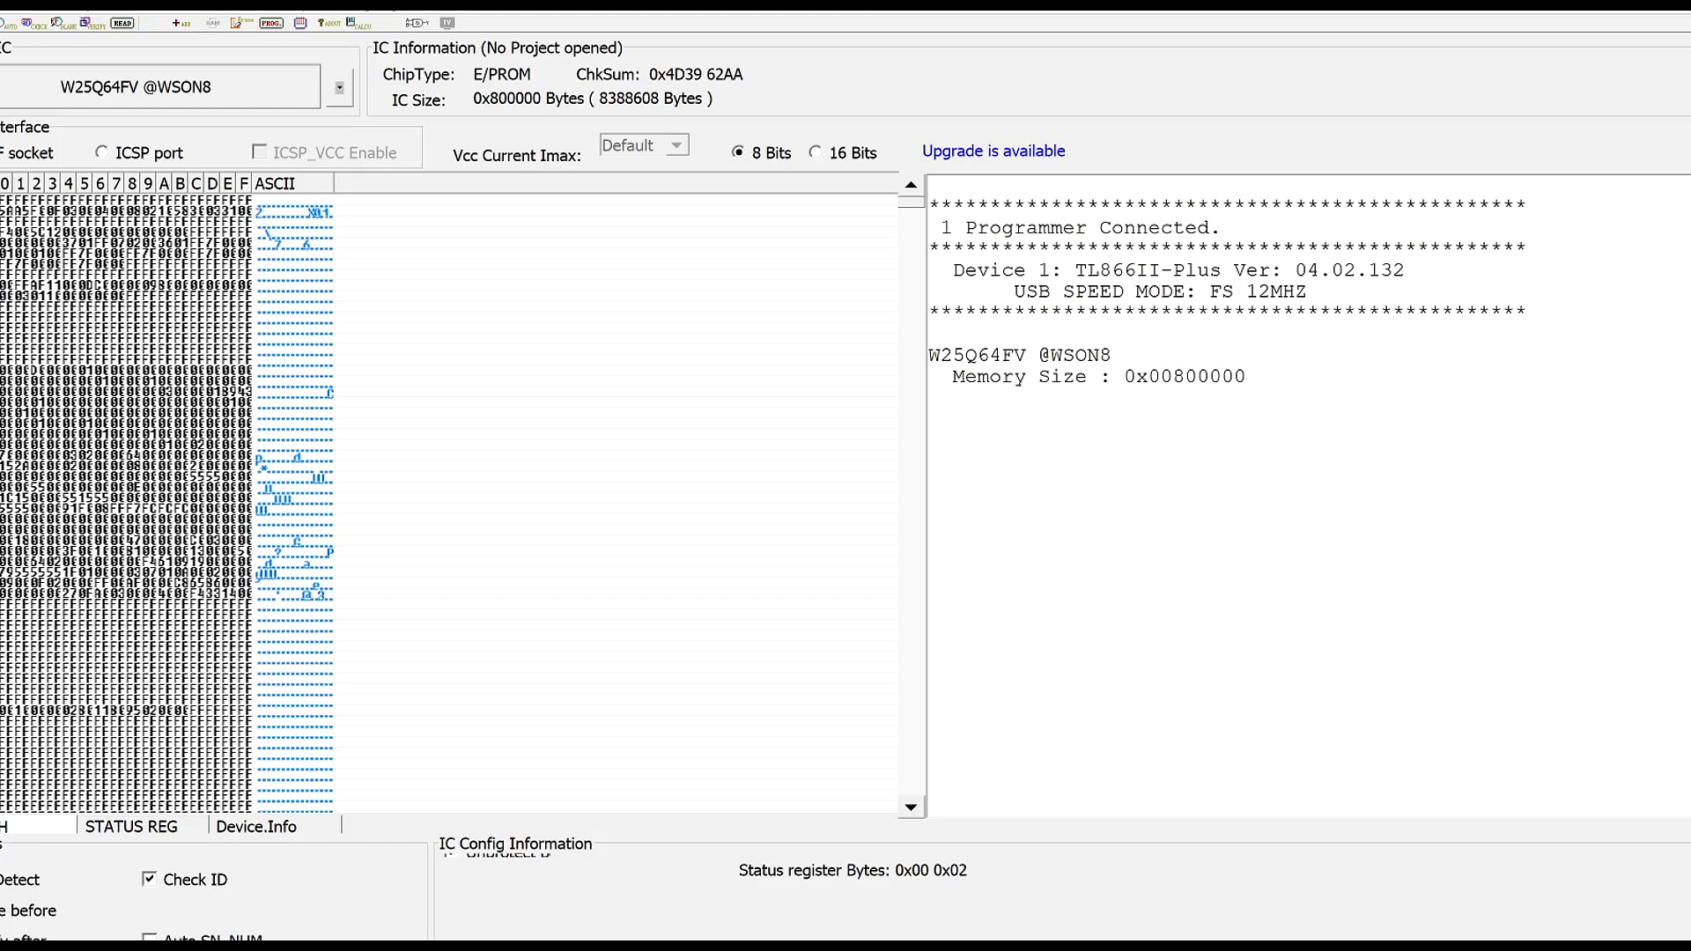
Step: Load a1707-new-new.BIN into the Xgpro buffer and program it onto the W25Q64FV
left_click(20, 6)
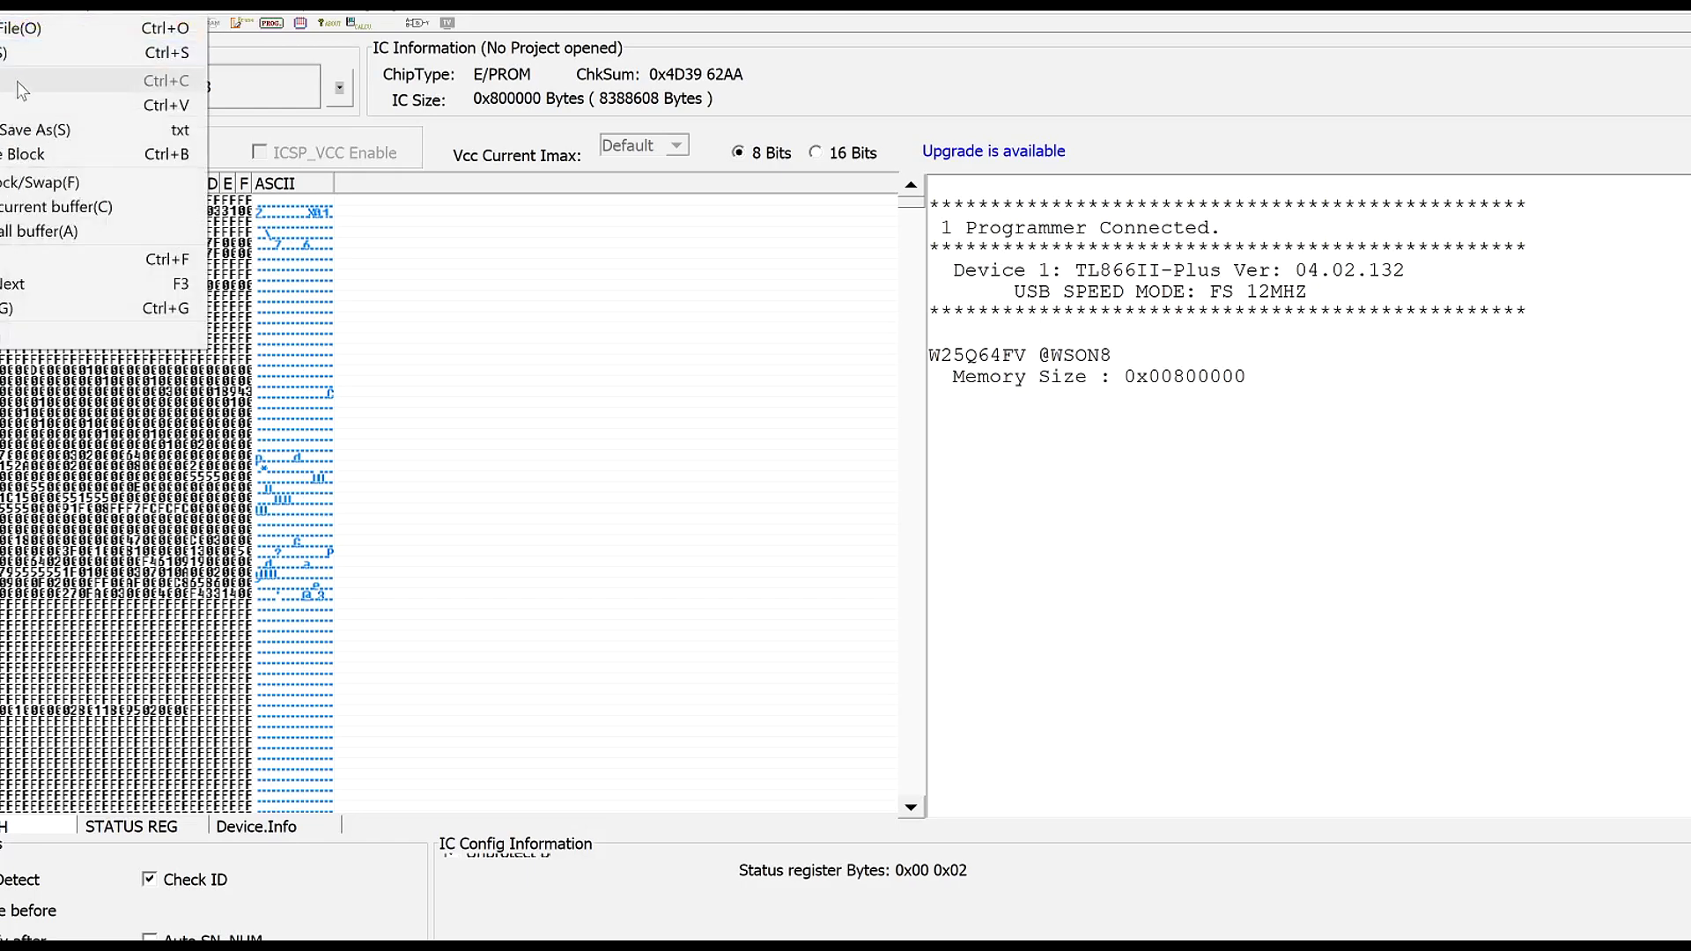
left_click(26, 28)
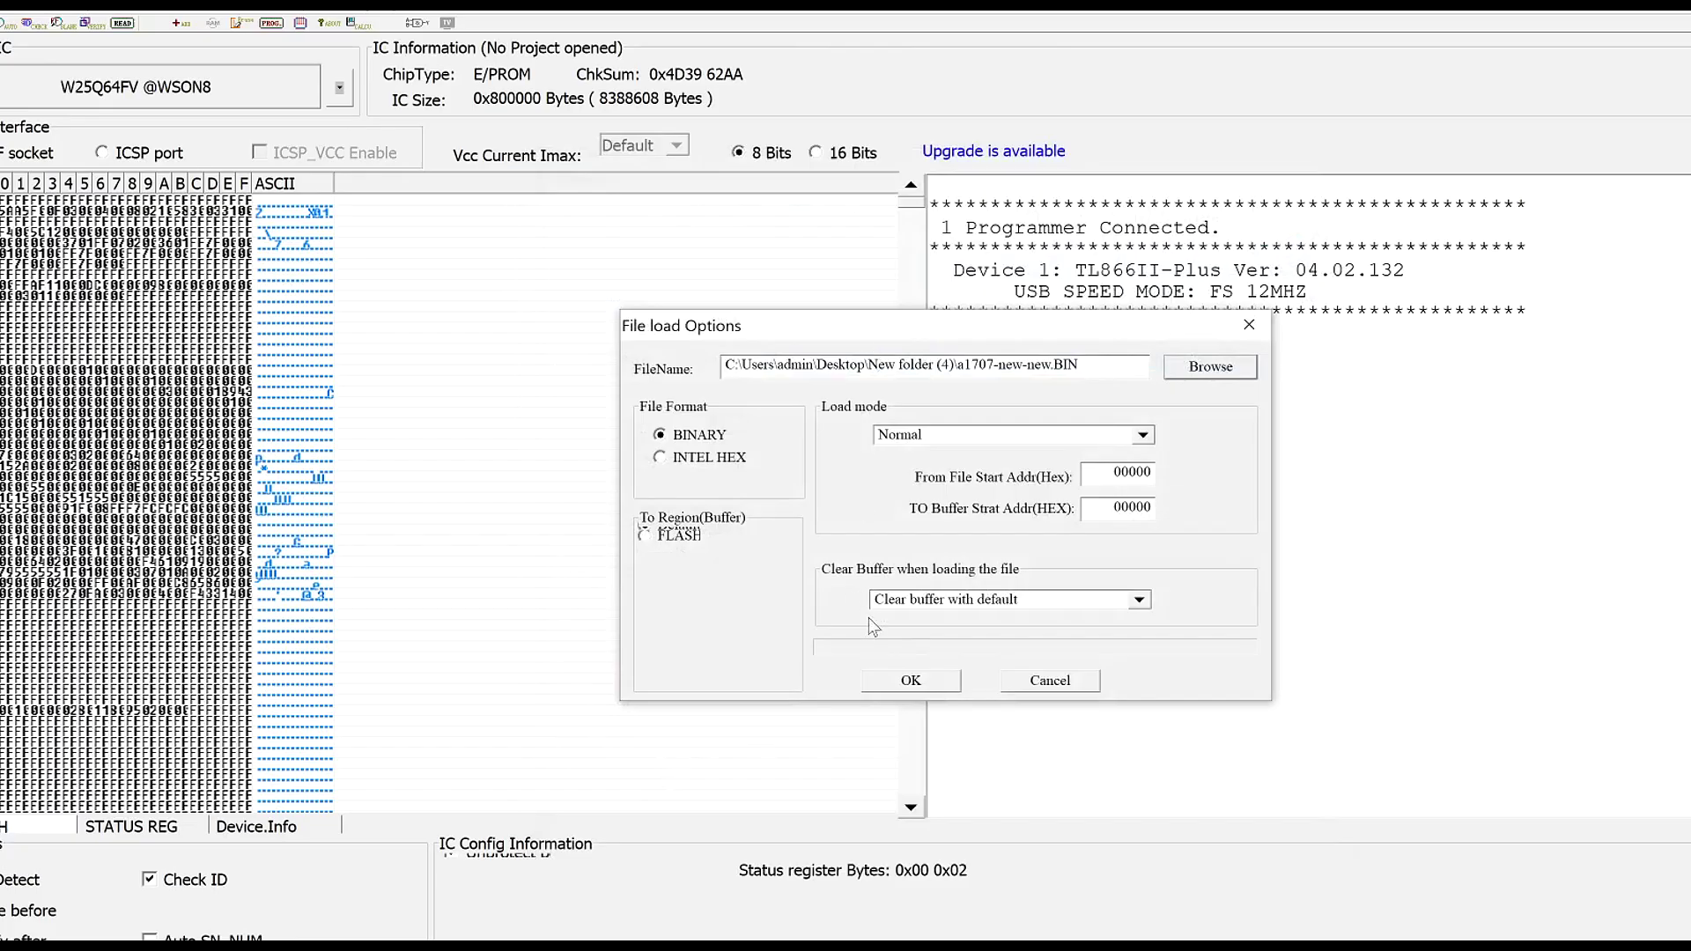
left_click(904, 680)
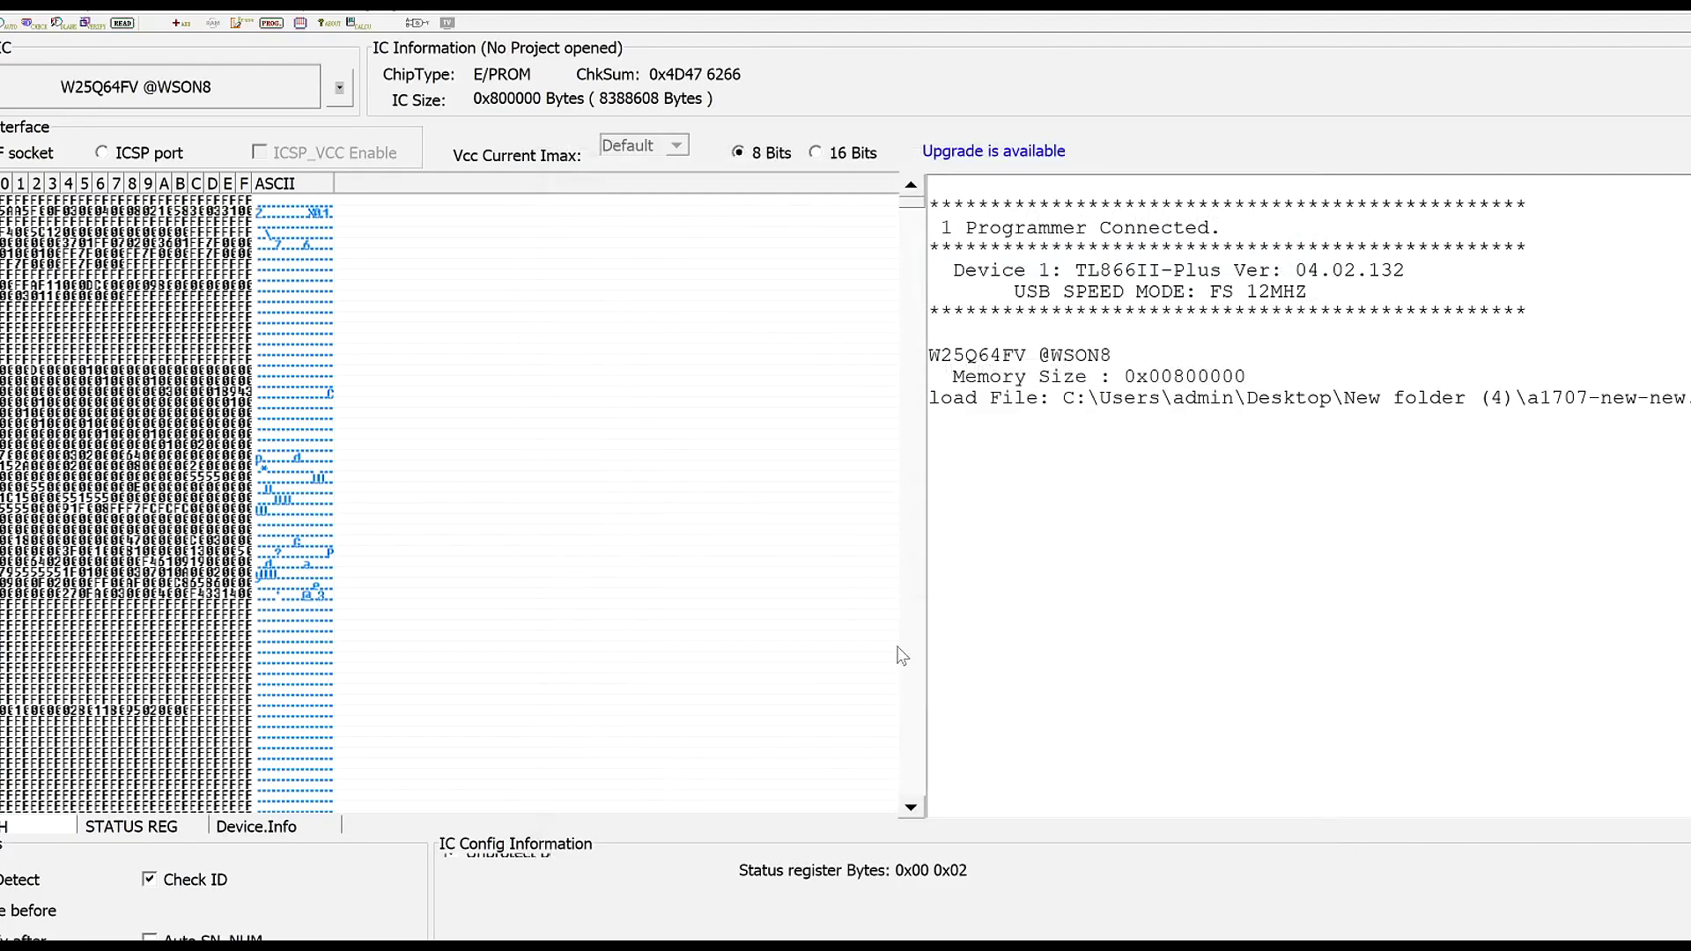
left_click(272, 24)
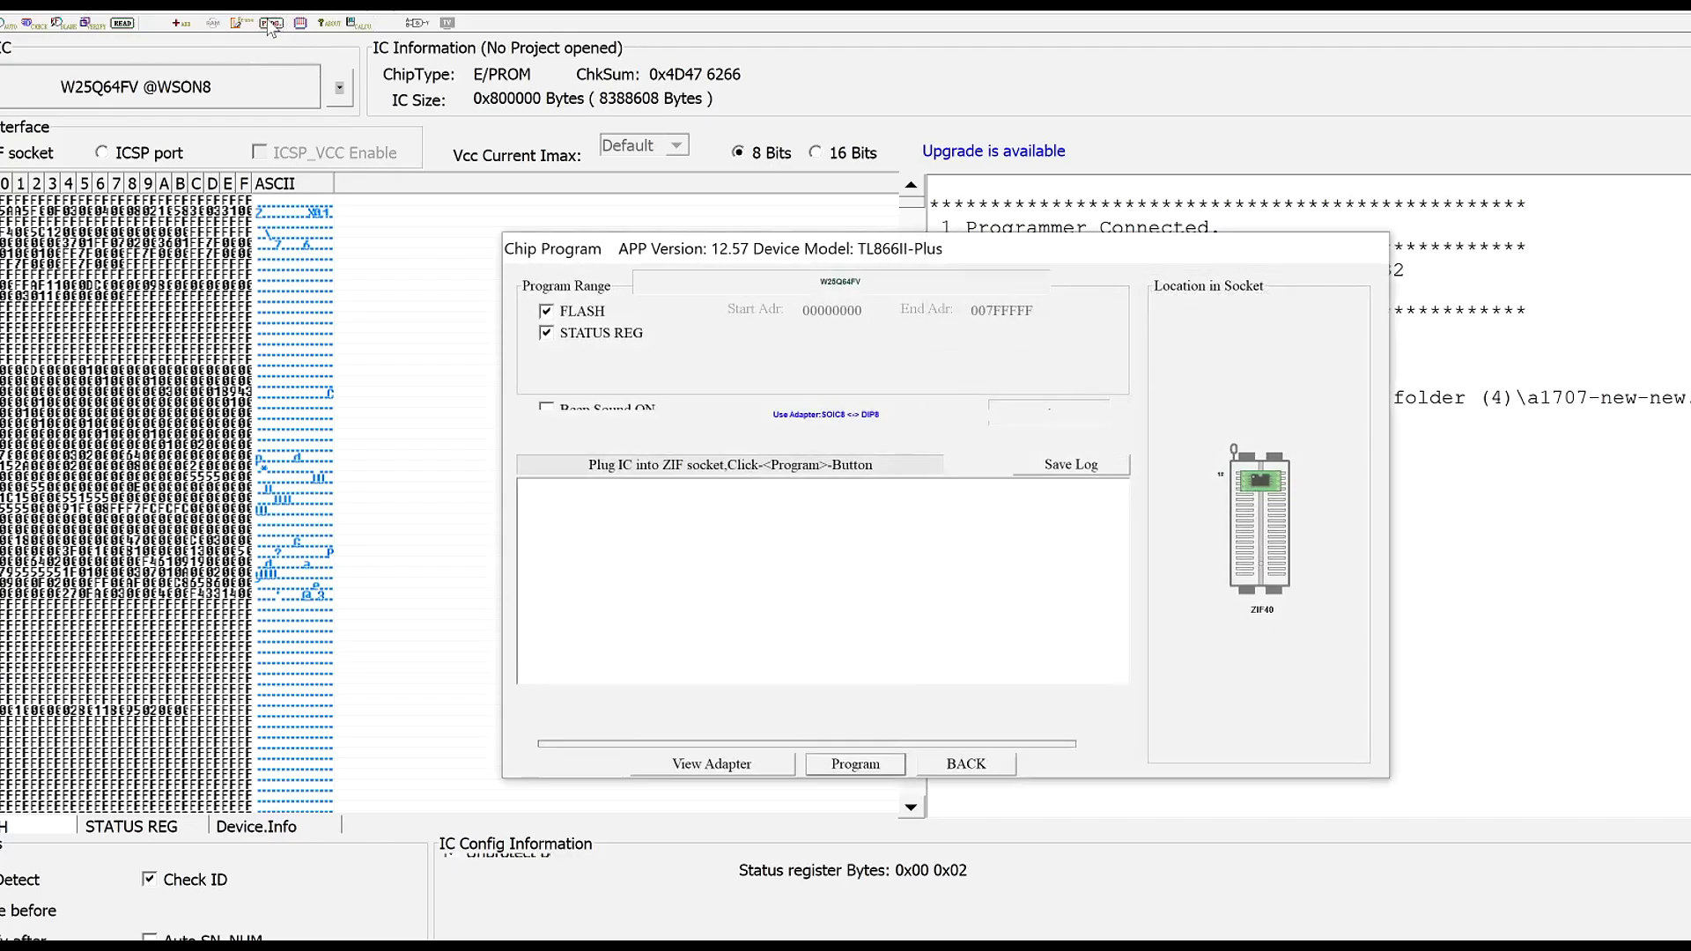
left_click(864, 769)
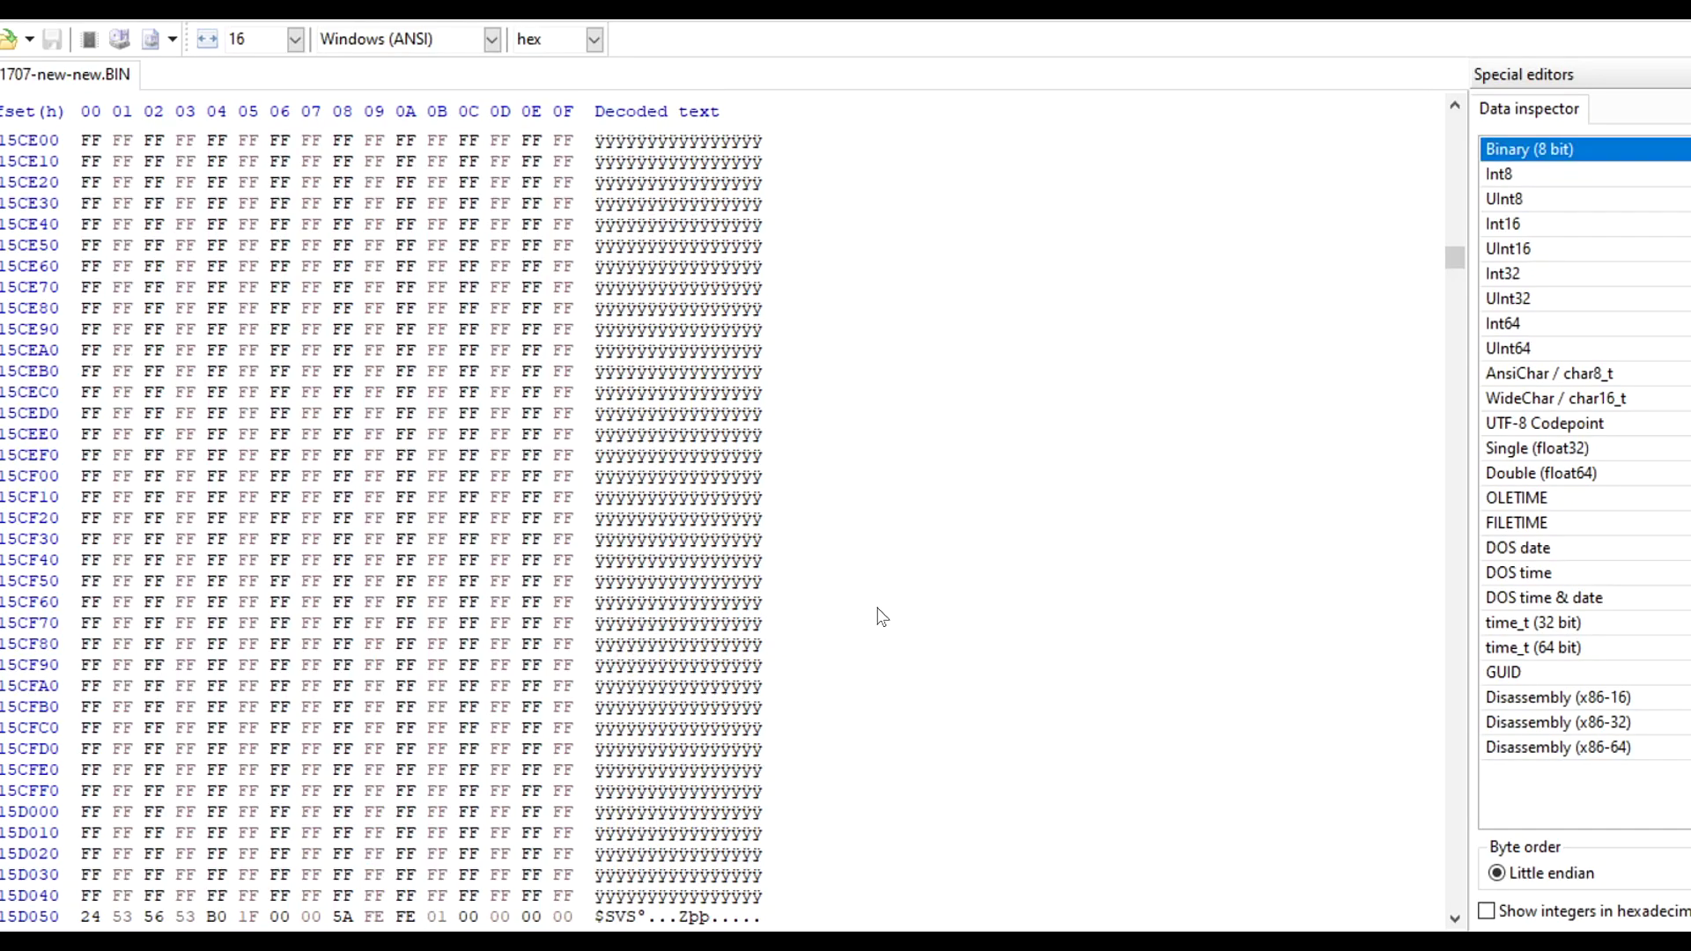
Step: Search forward for $svs to find the remaining block at offset 15D050
key("ctrl+f")
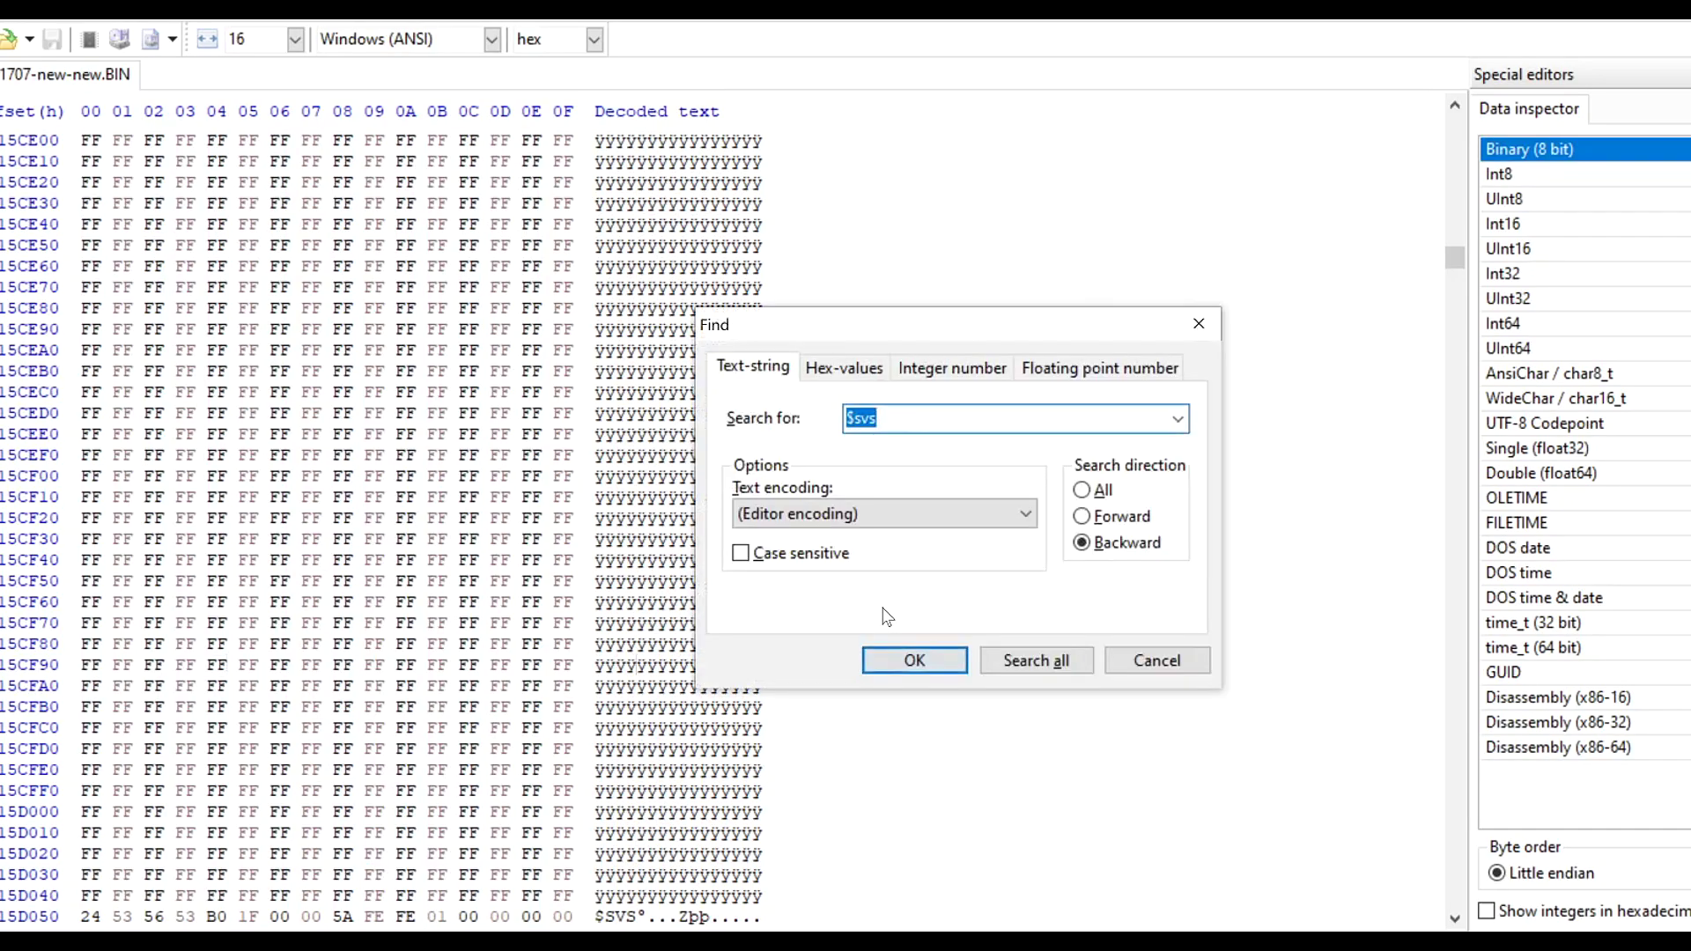
key("Return")
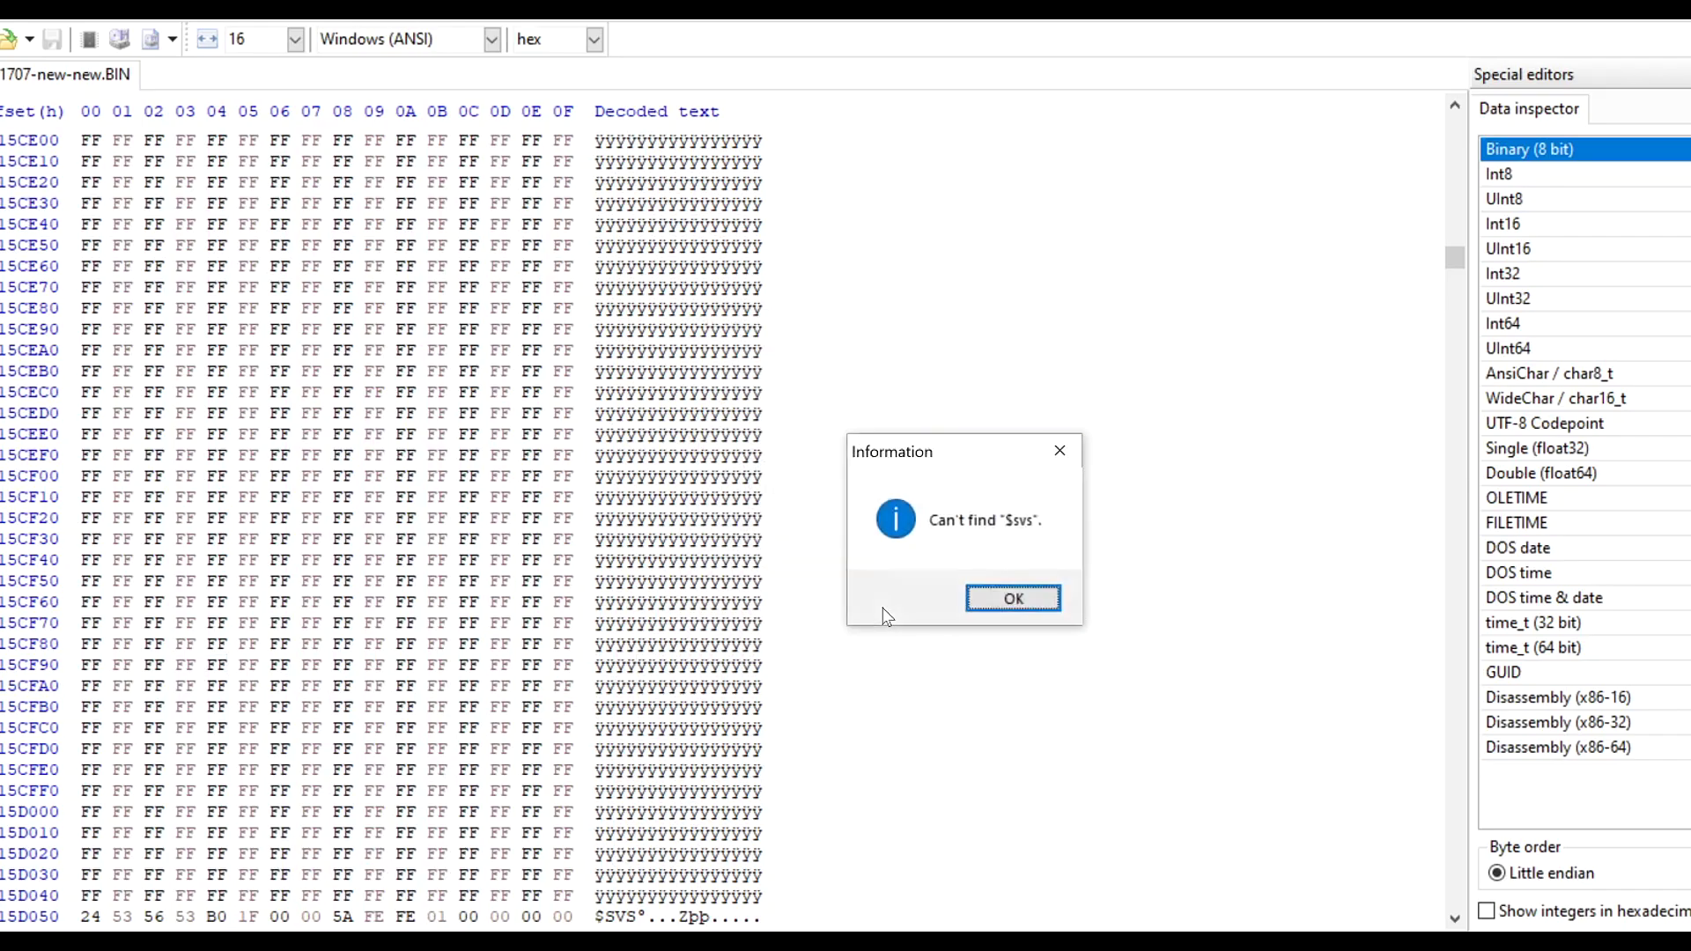
key("Return")
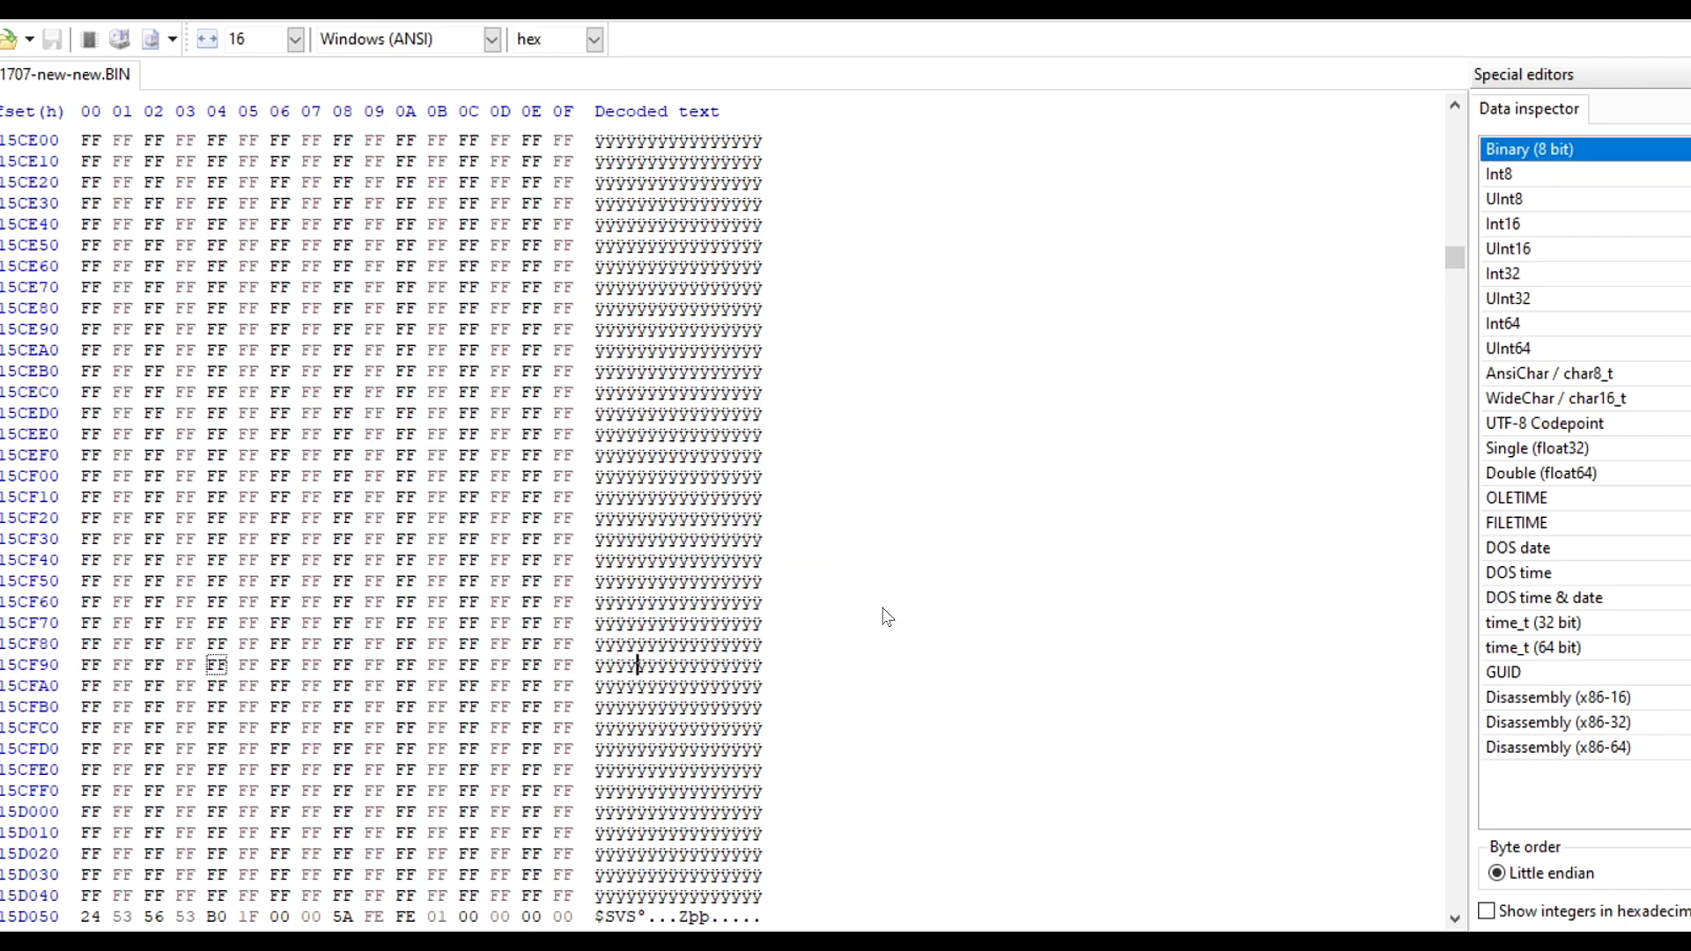
key("ctrl+f")
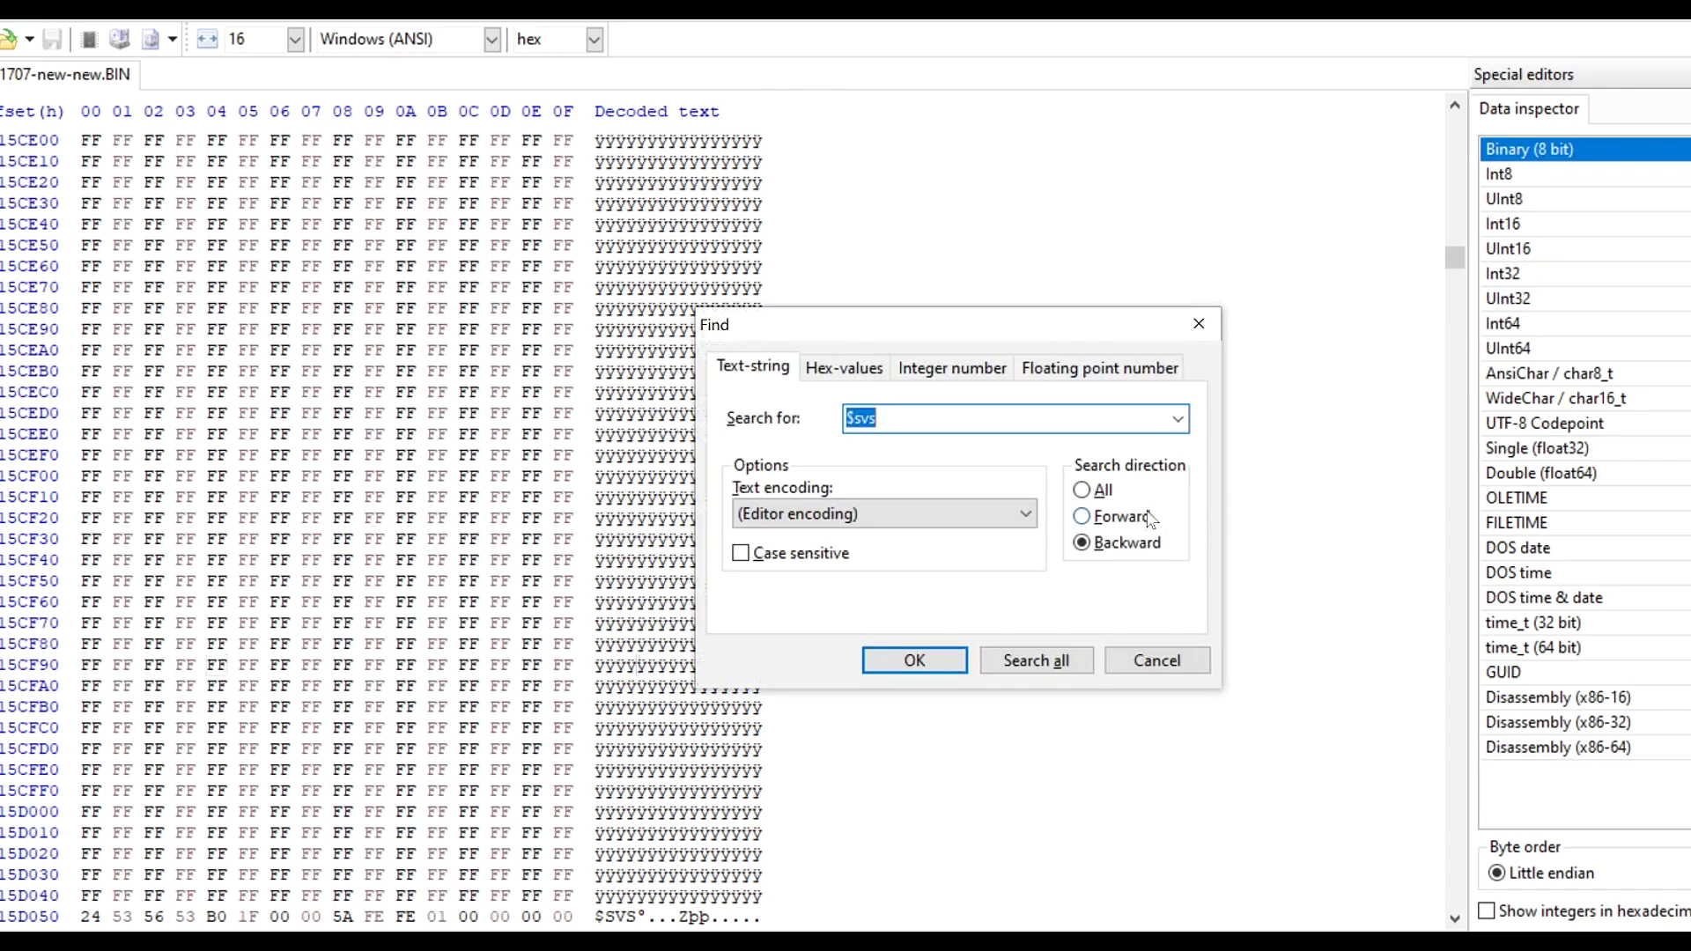
left_click(1122, 518)
left_click(917, 650)
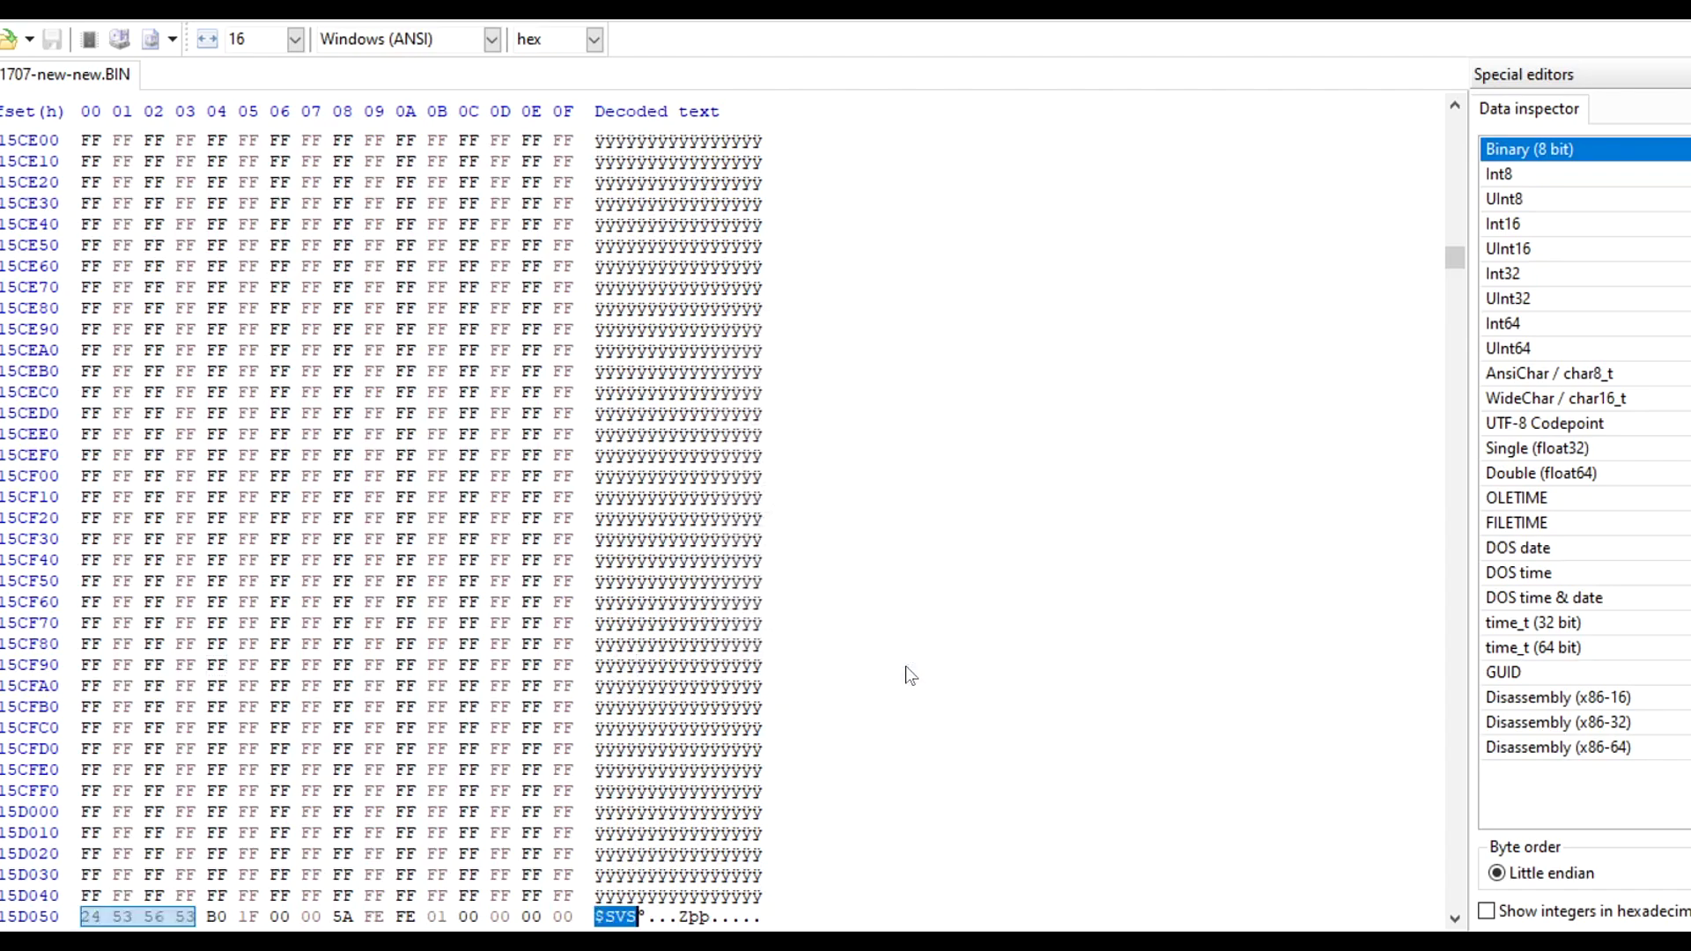
Step: Select the $SVS block from row 15D040 to 15D1C0
scroll(905, 666, "down", 6)
scroll(906, 665, "down", 2)
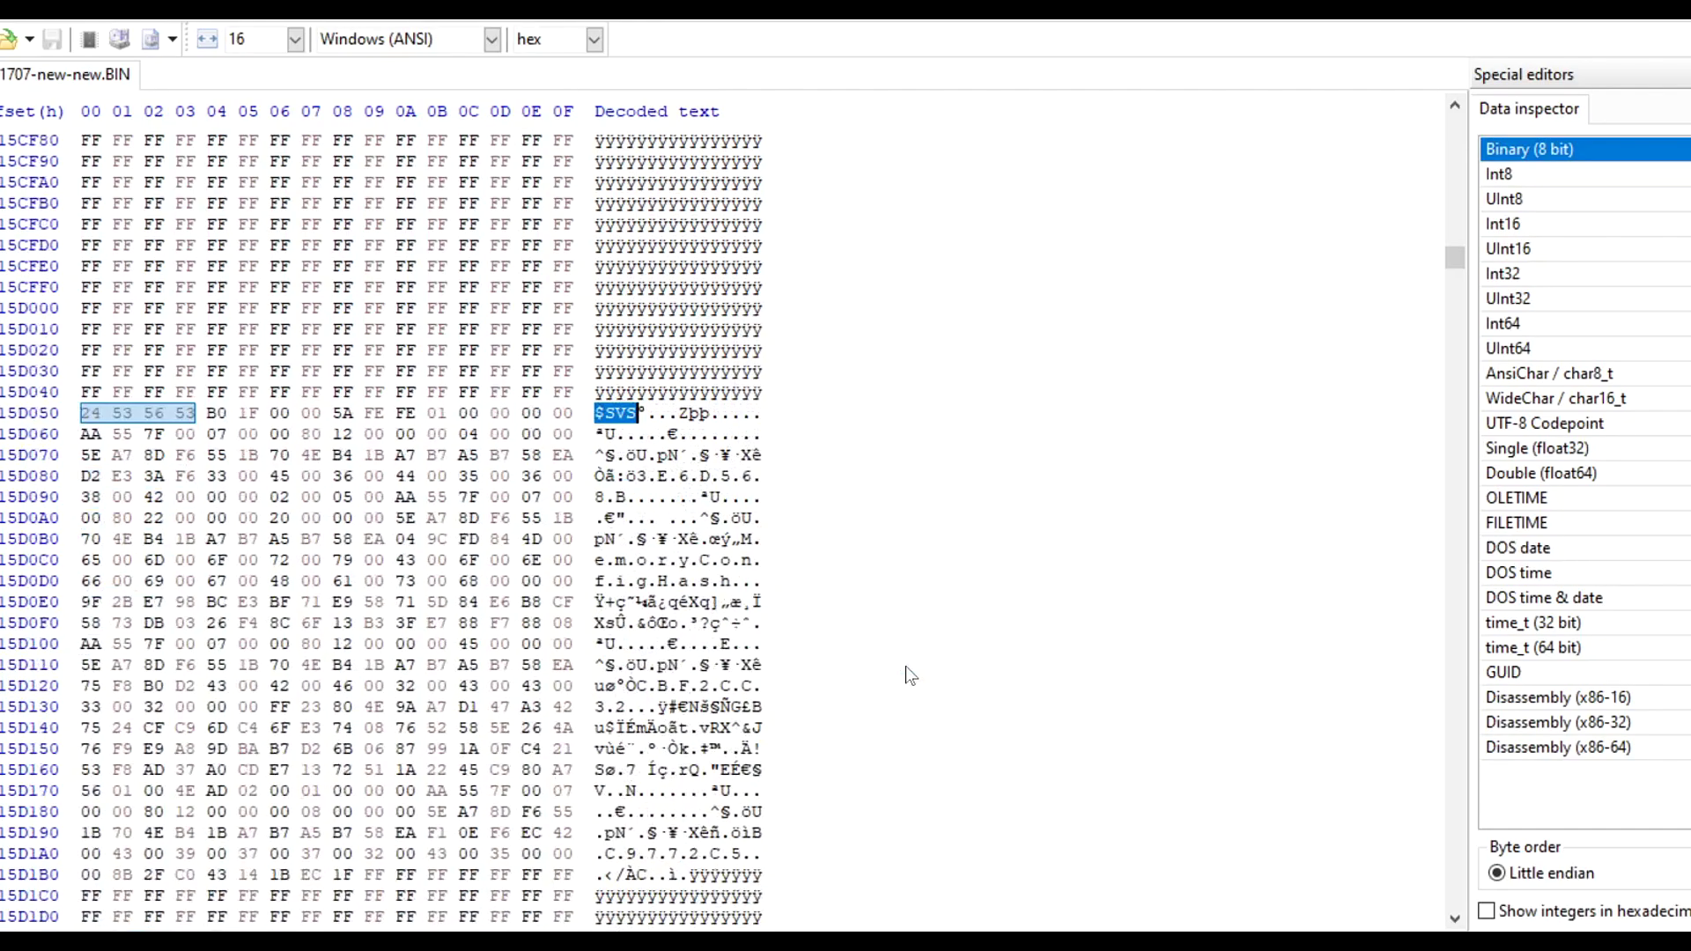
scroll(906, 666, "down", 1)
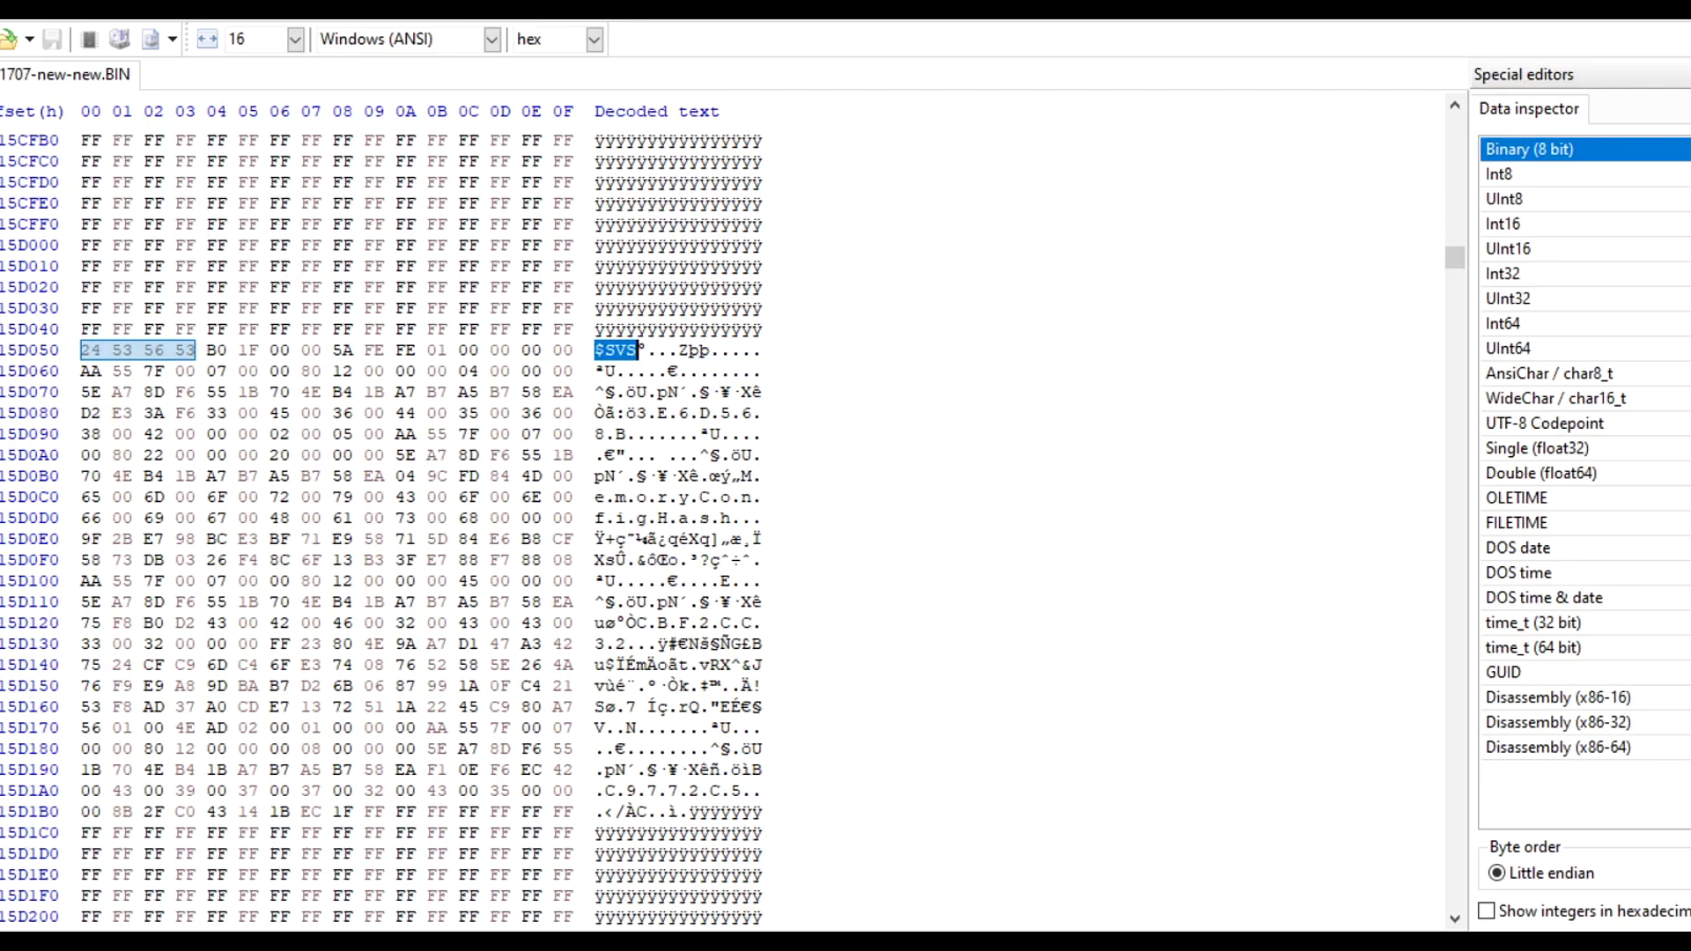
left_click_drag(5, 329, 4, 833)
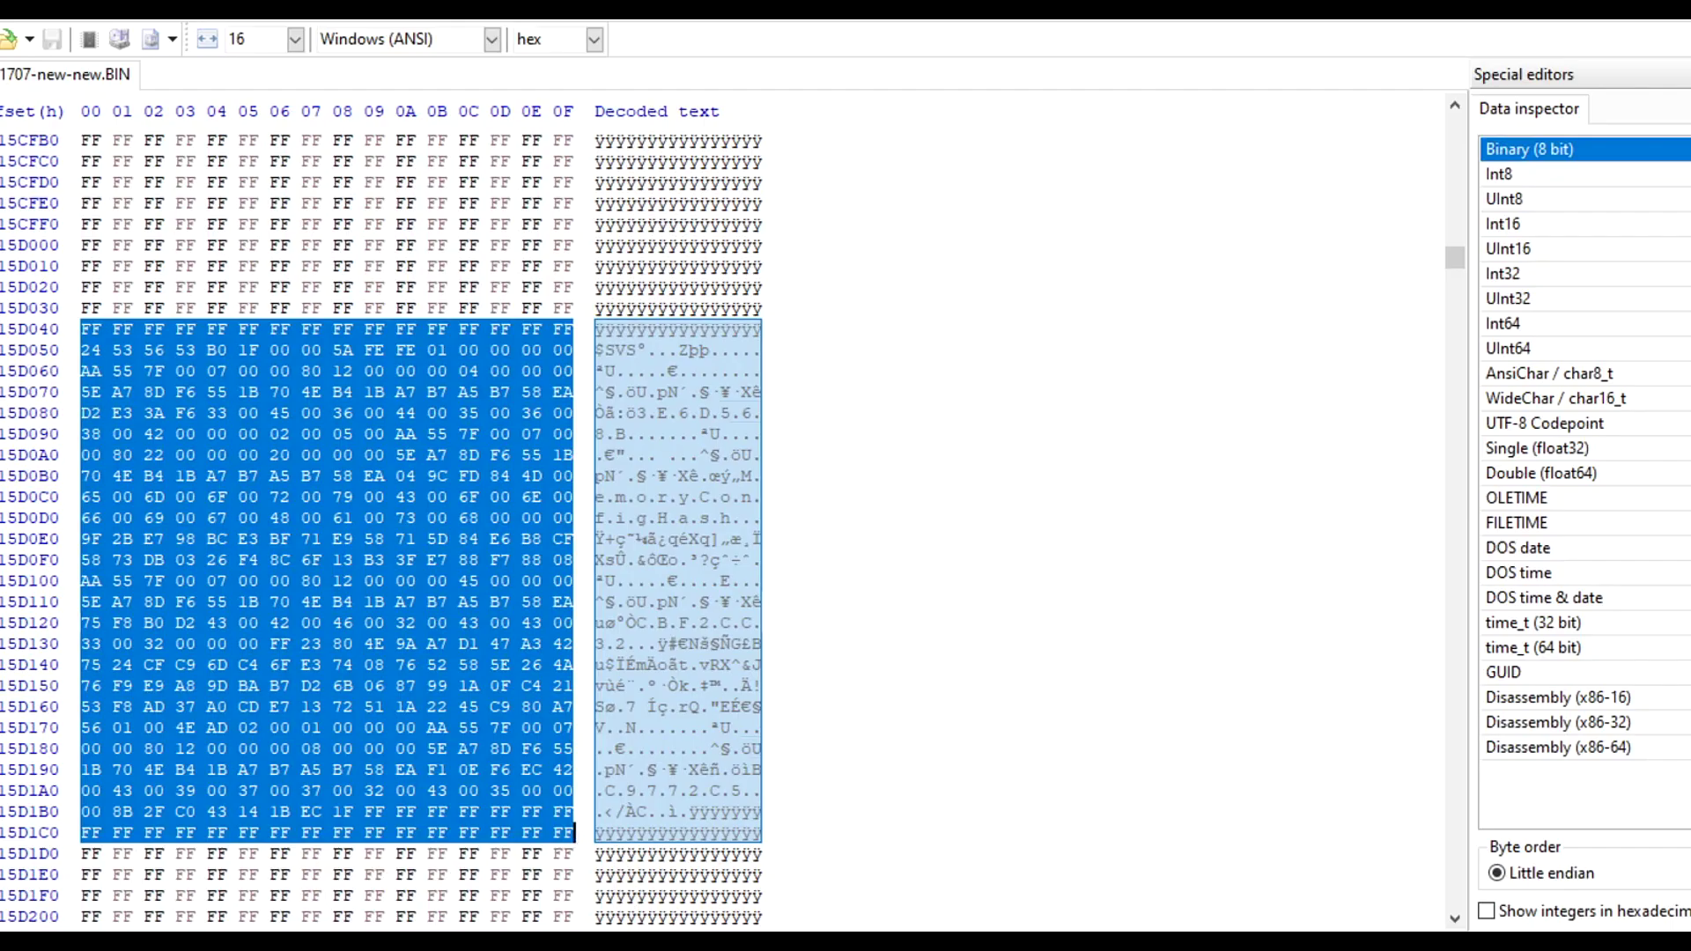
Step: Fill the selected 15D040–15D1C0 block with FF bytes and begin Save as under a new name
right_click(51, 20)
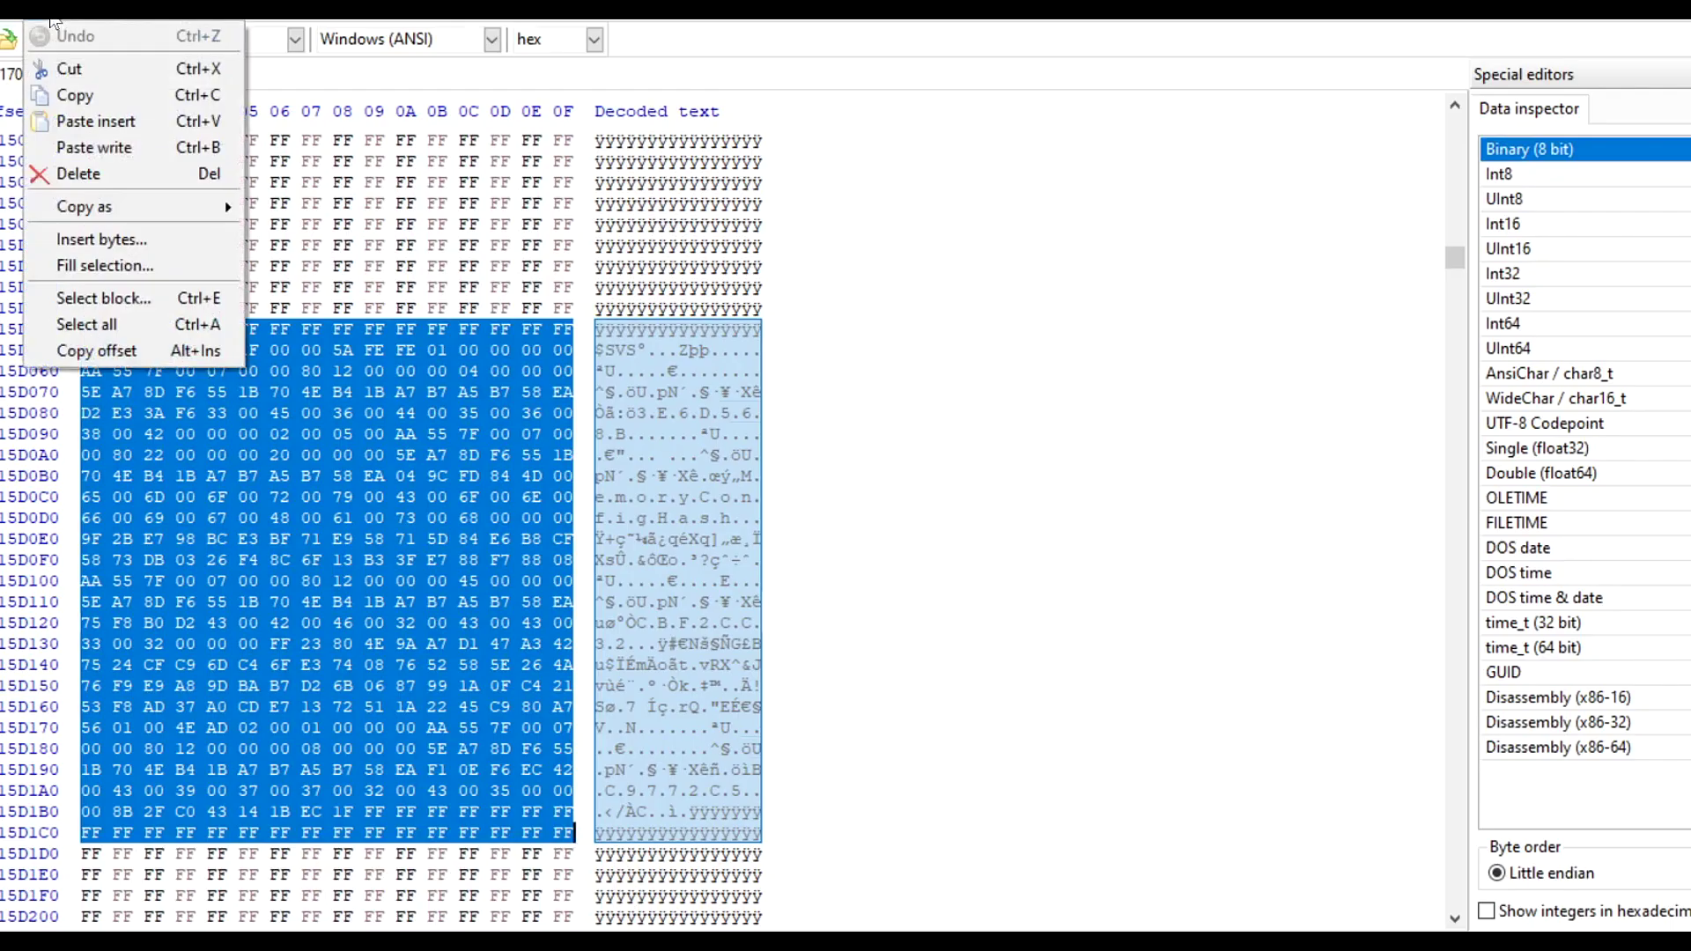
left_click(154, 266)
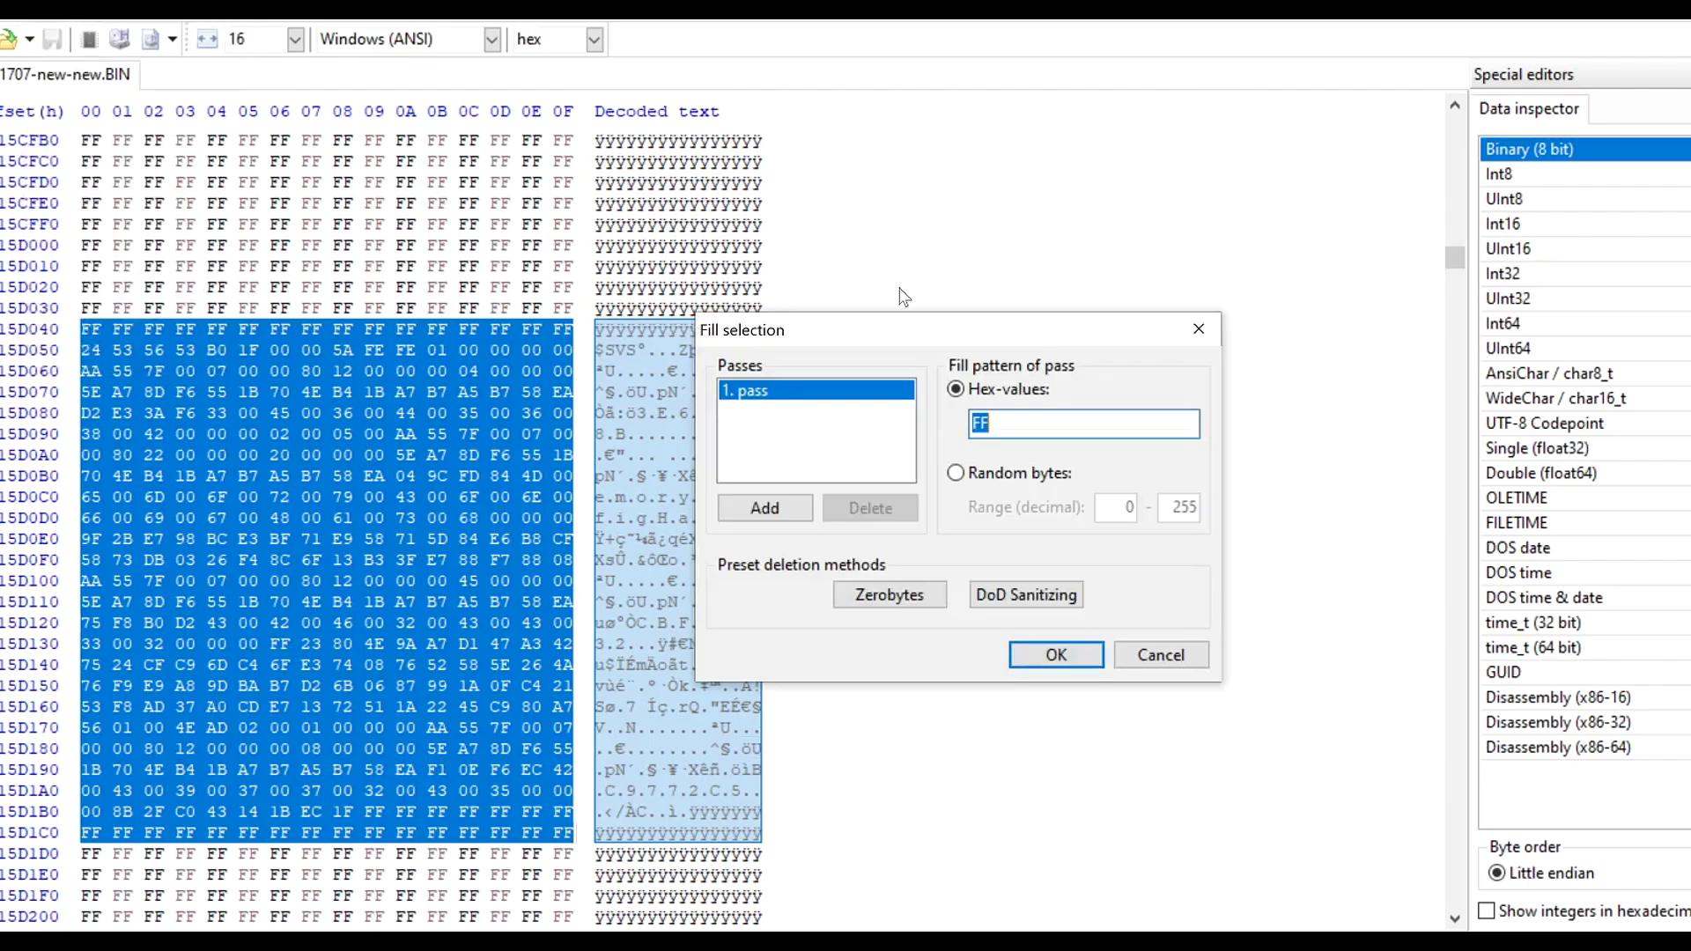
left_click(1083, 423)
left_click(1056, 654)
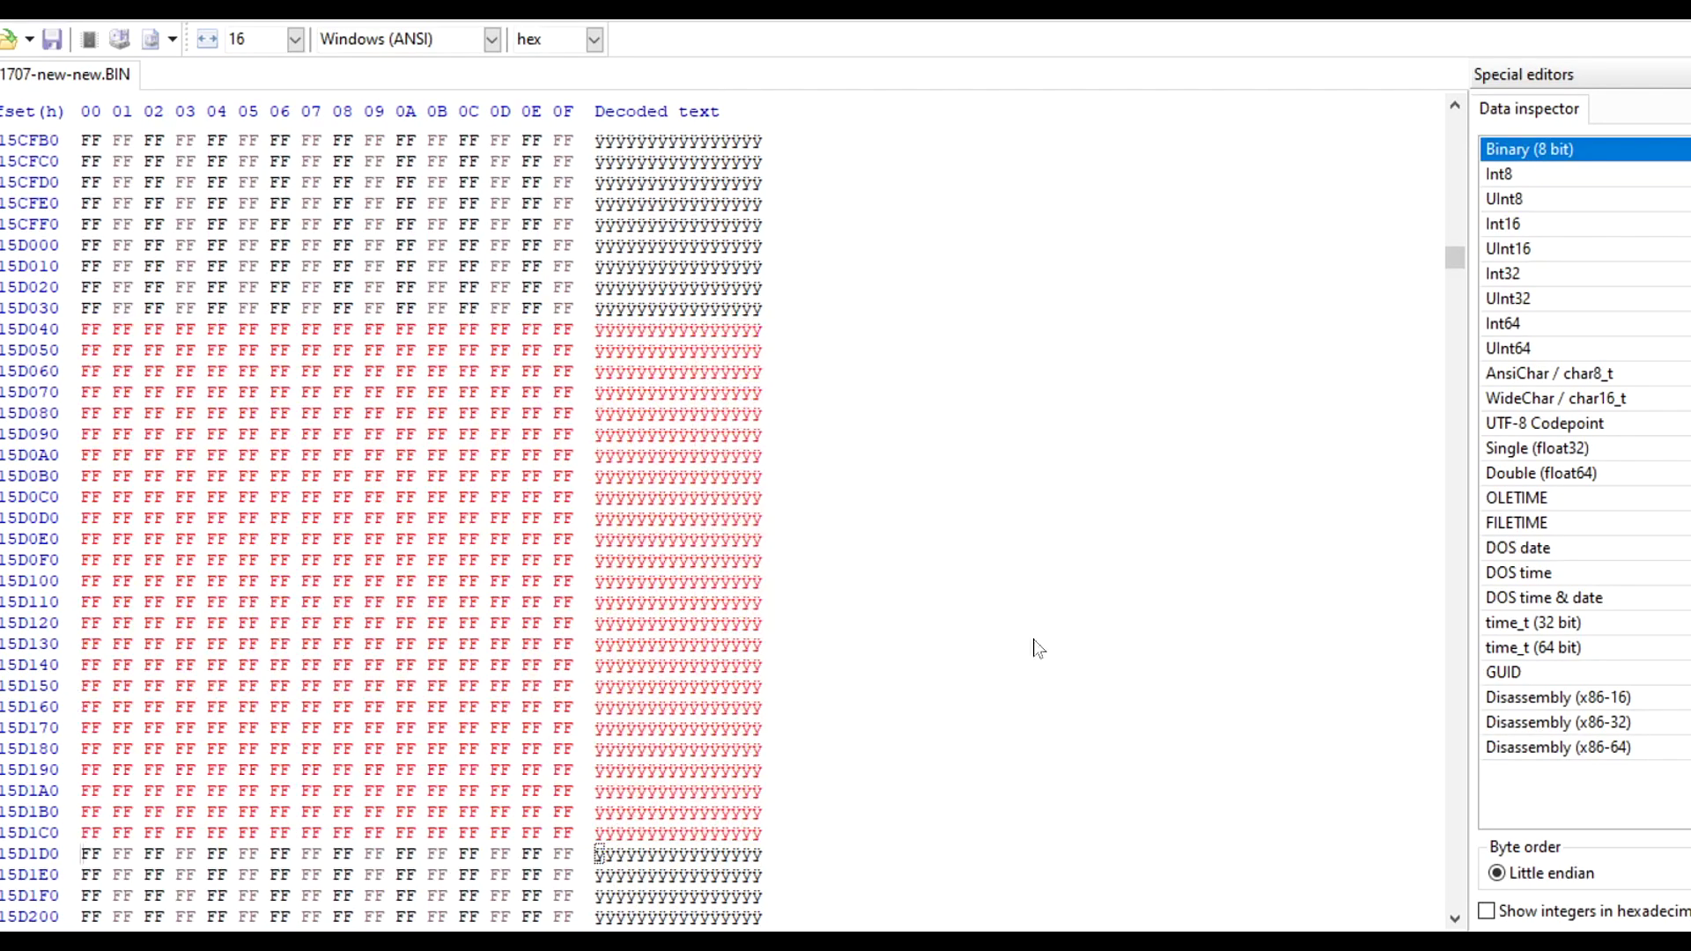
left_click(17, 10)
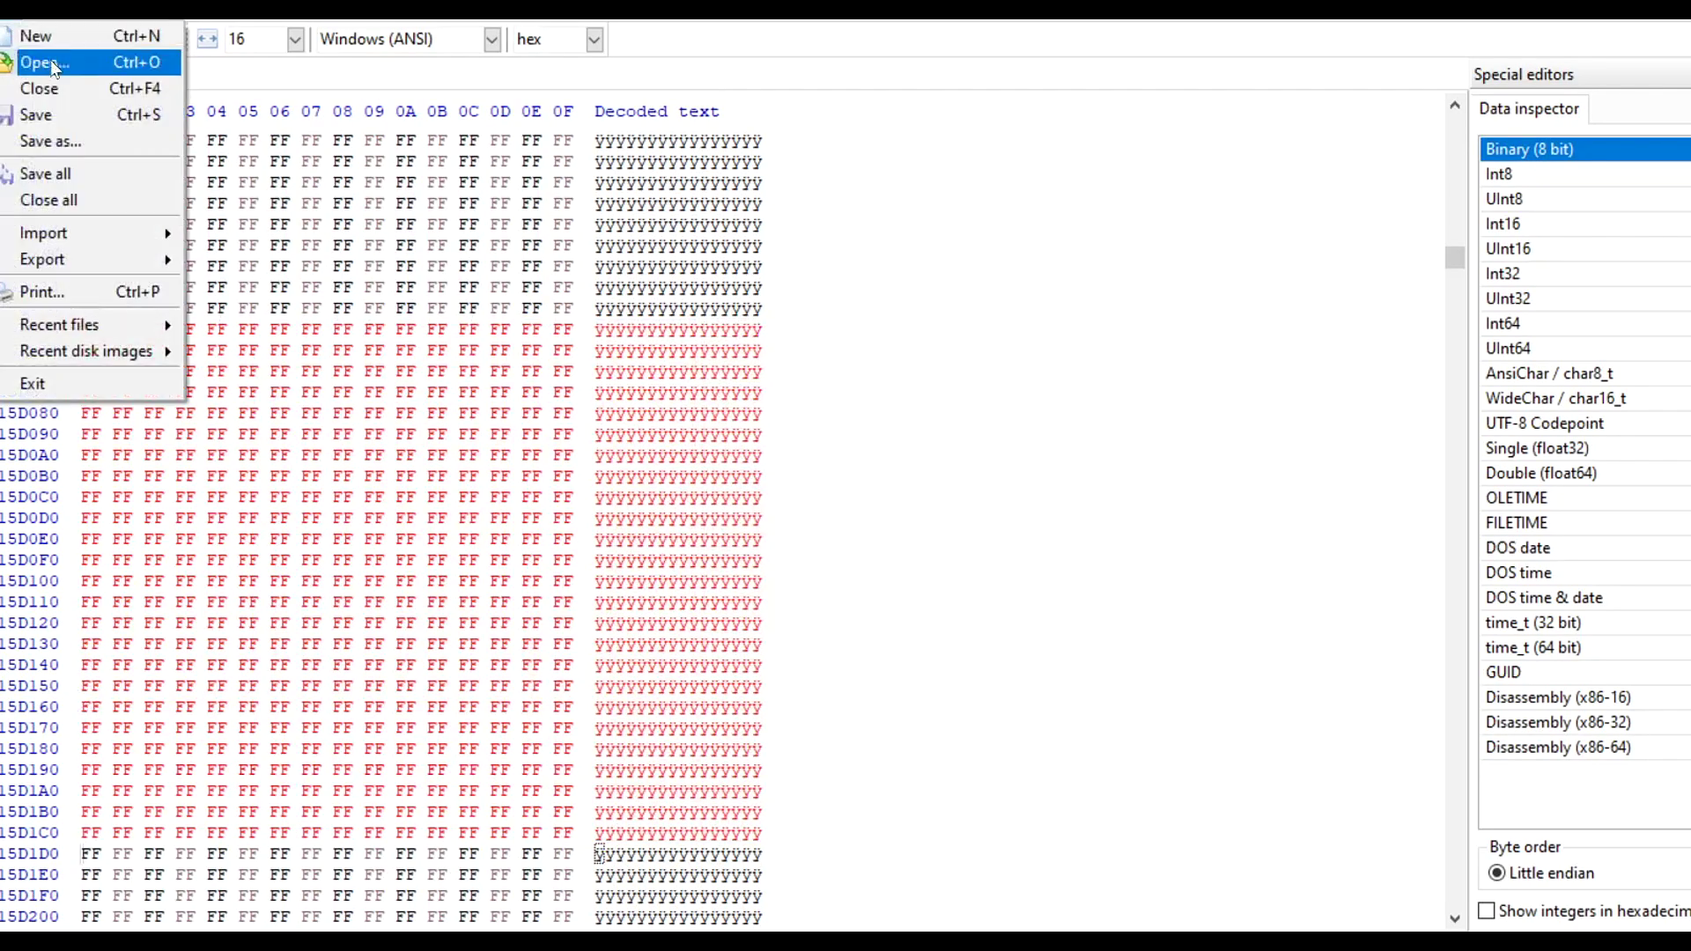
left_click(80, 141)
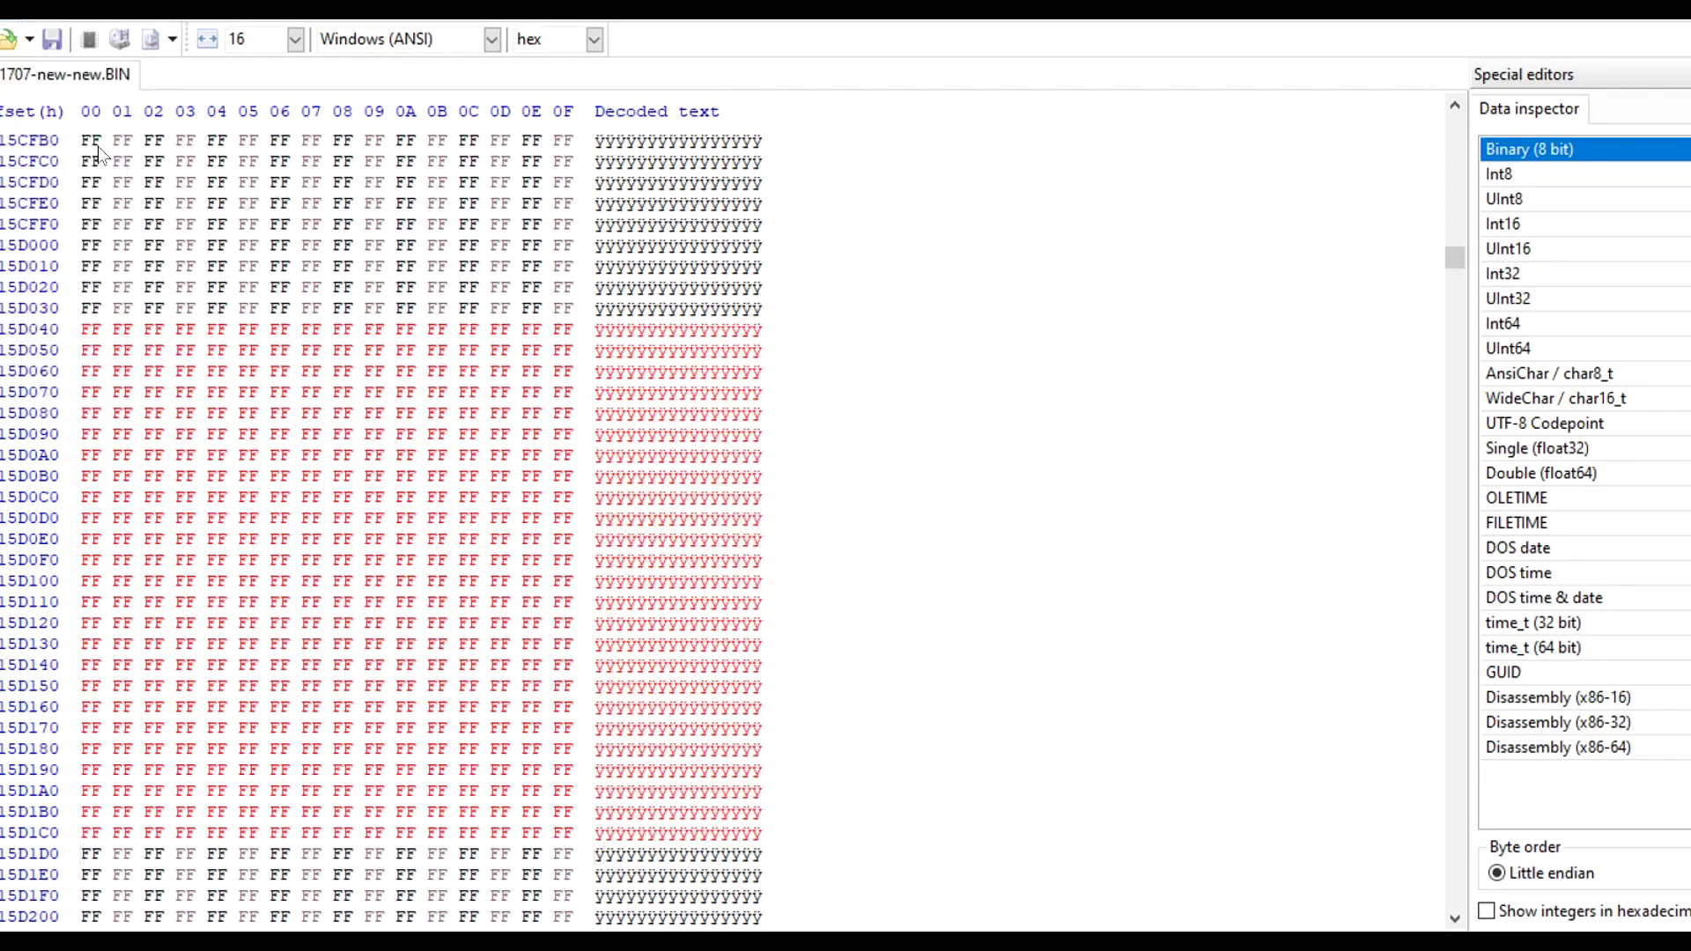